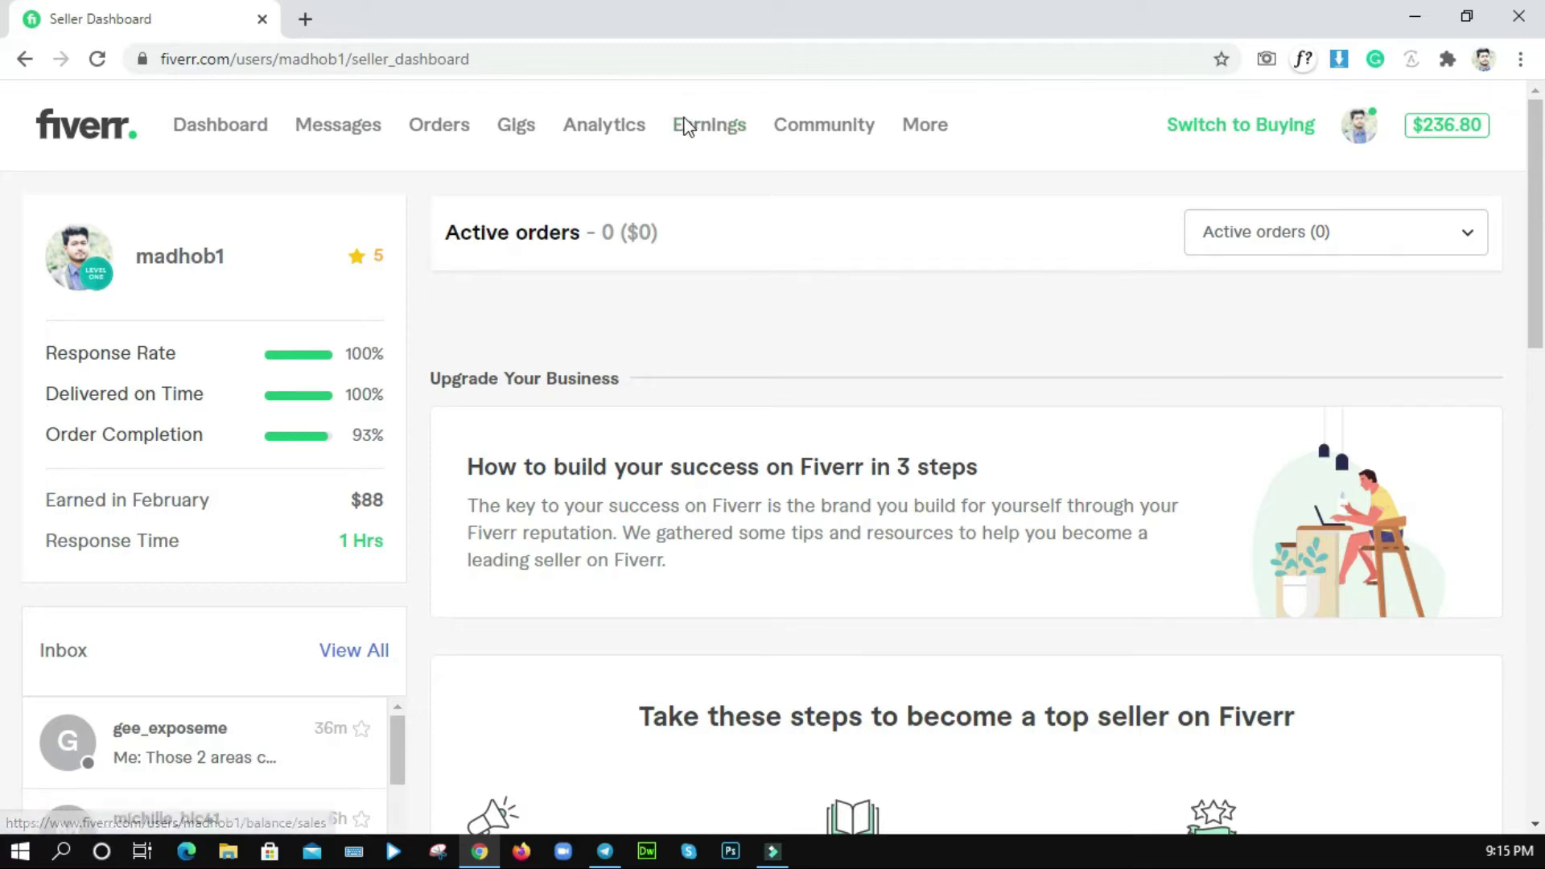
Open the Fiverr earnings page and review the net income, withdrawn, pending clearance and available for withdrawal figures.
left_click(709, 129)
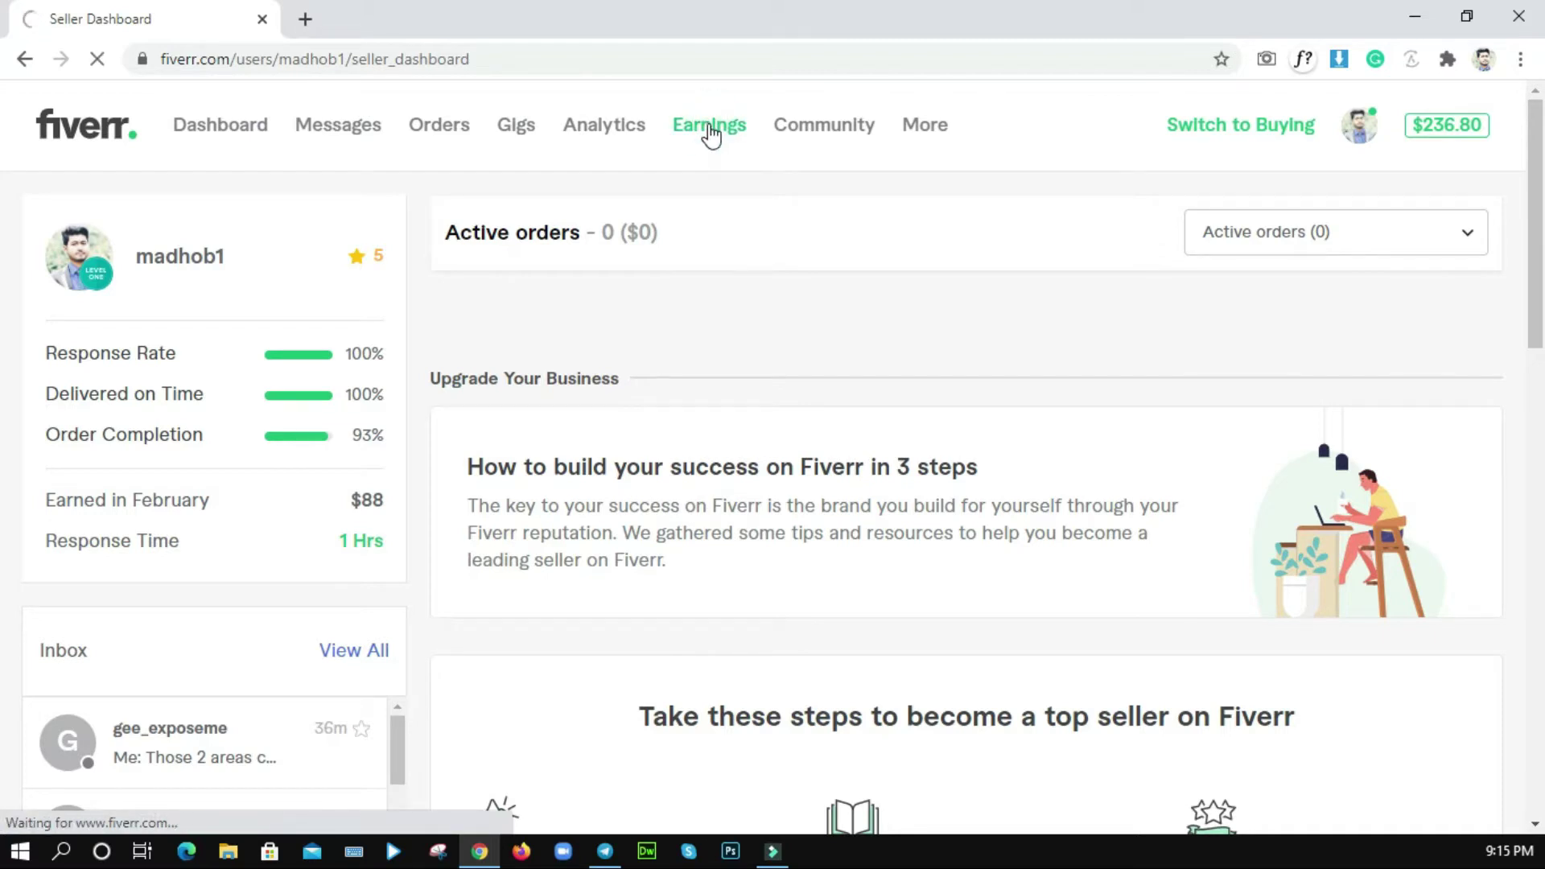
scroll(803, 250, "down", 1)
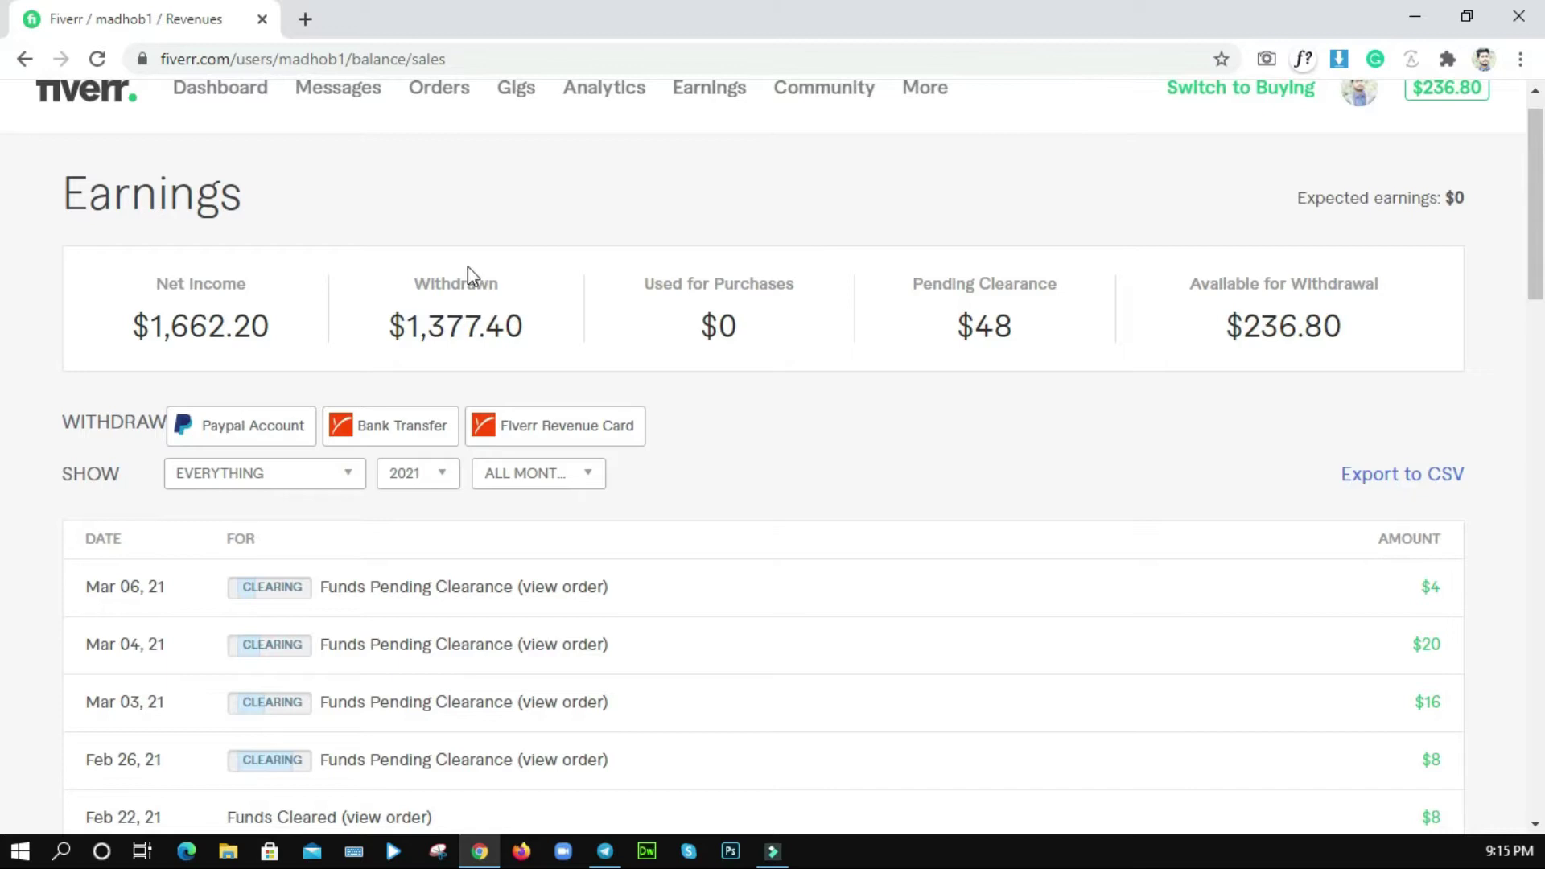
scroll(304, 269, "up", 1)
scroll(418, 306, "down", 3)
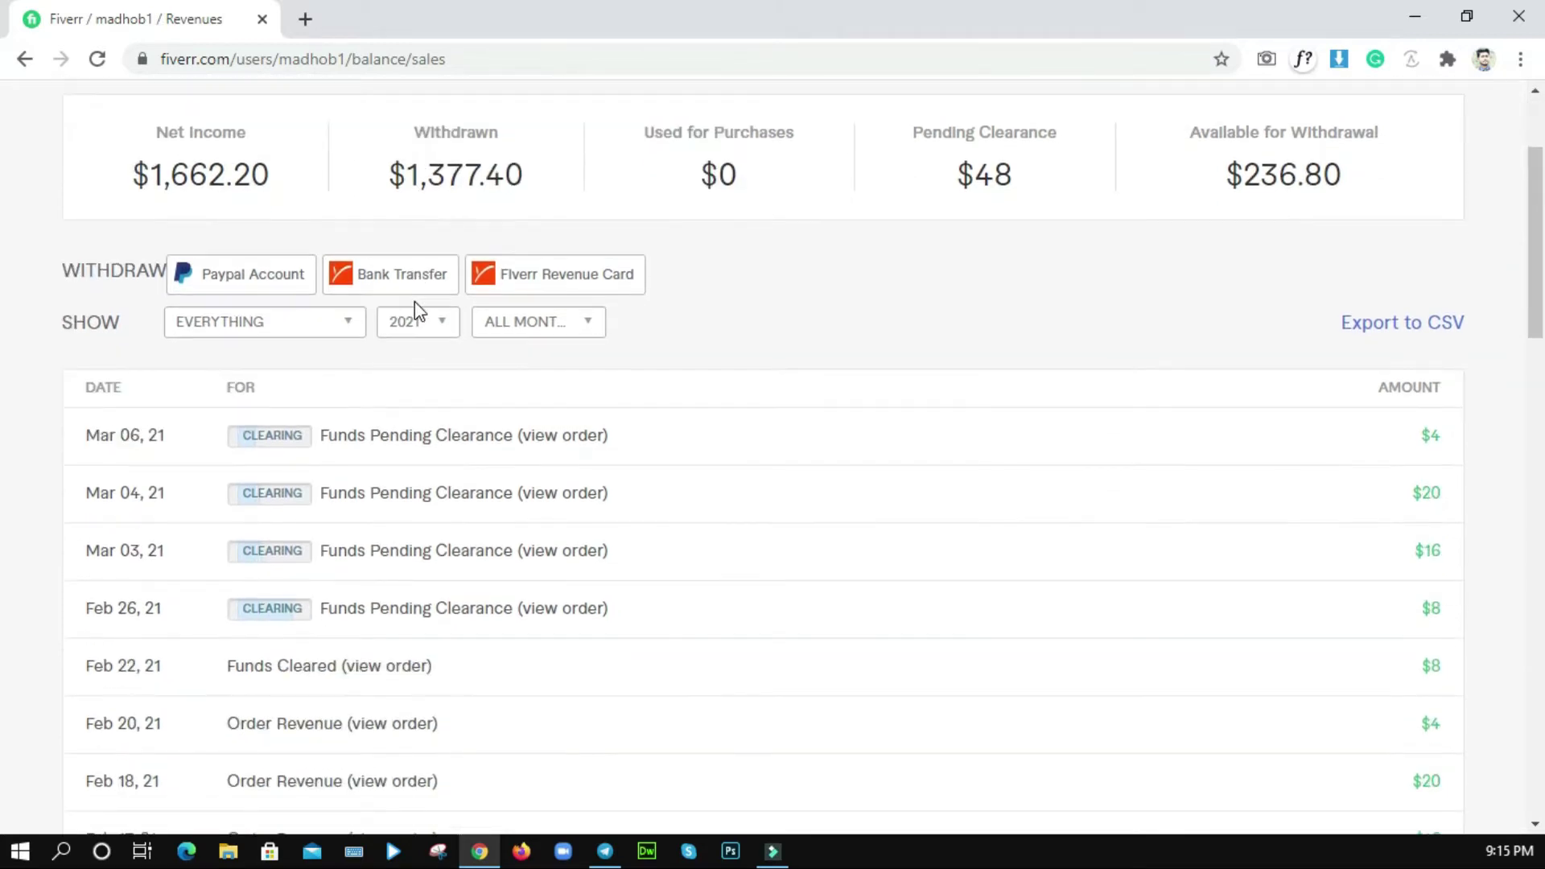
scroll(390, 326, "up", 2)
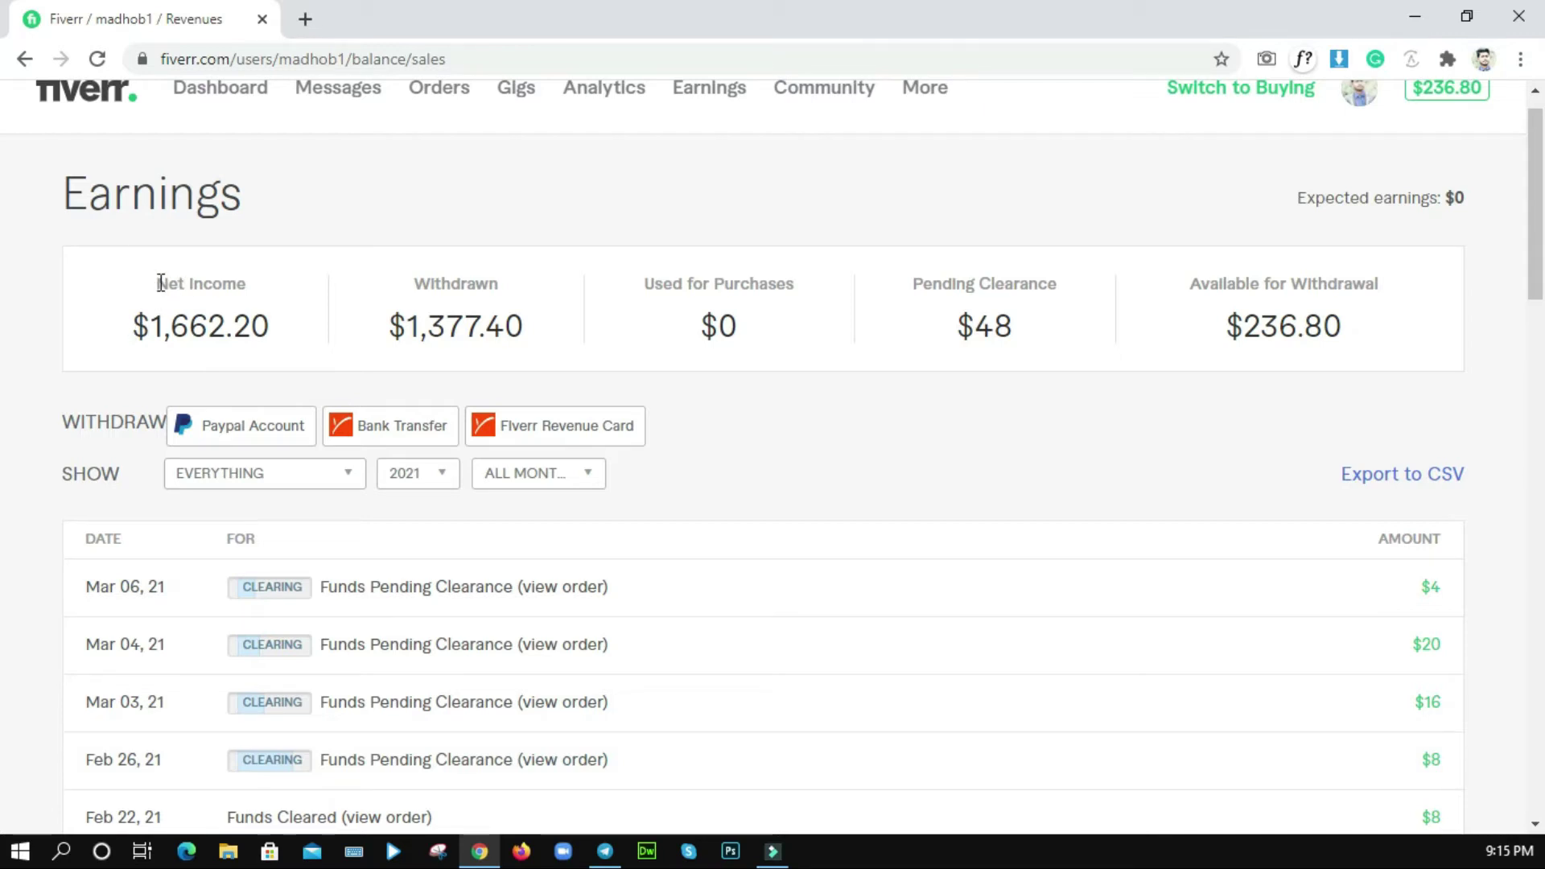
left_click_drag(137, 322, 276, 338)
left_click(286, 331)
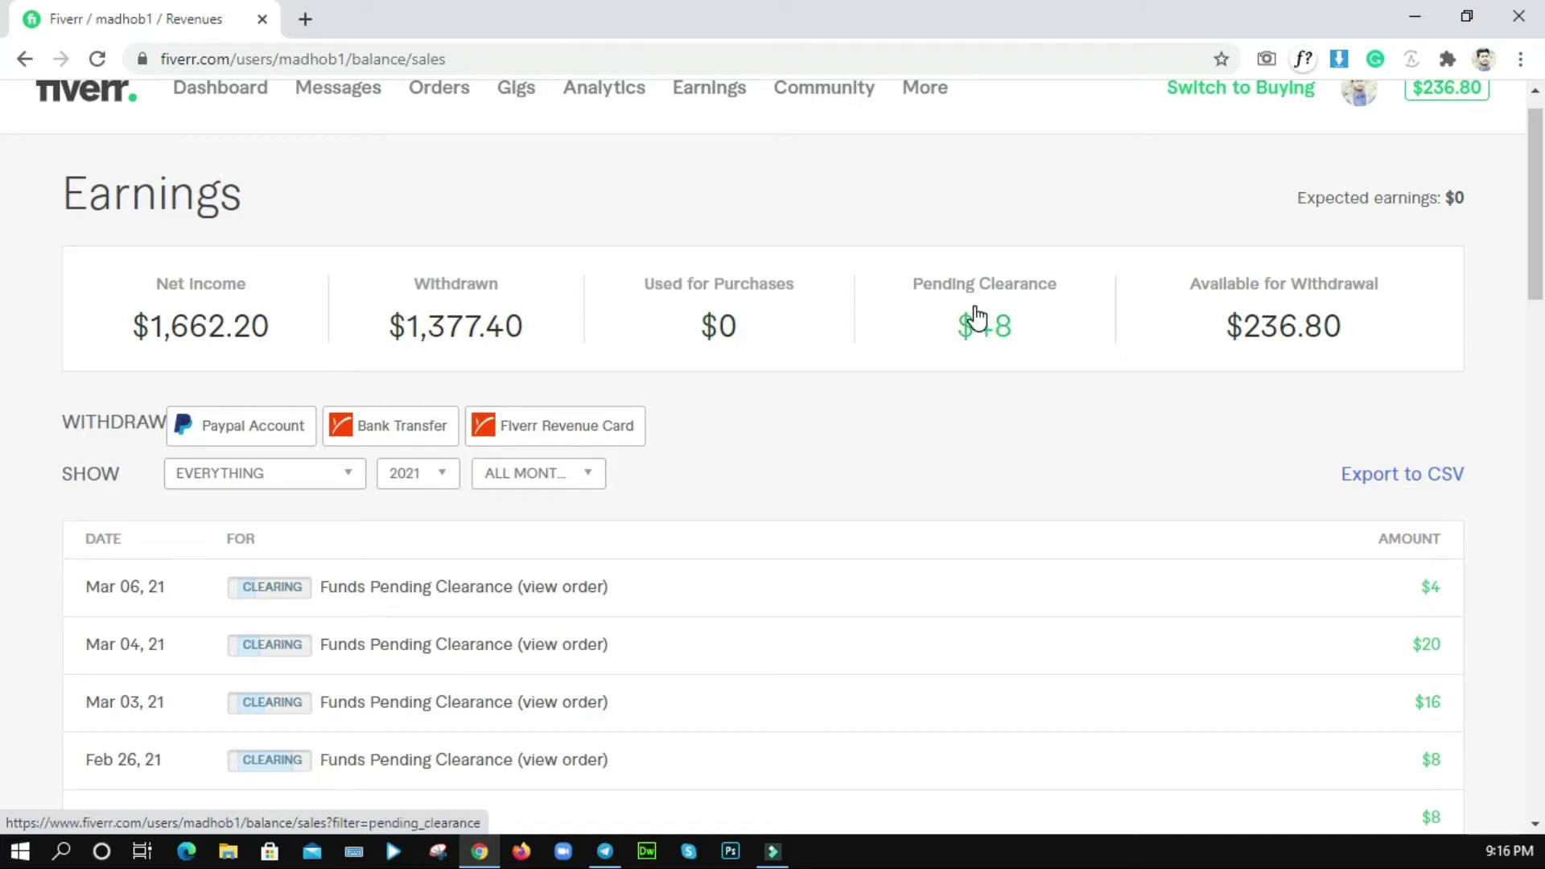
scroll(914, 350, "down", 1)
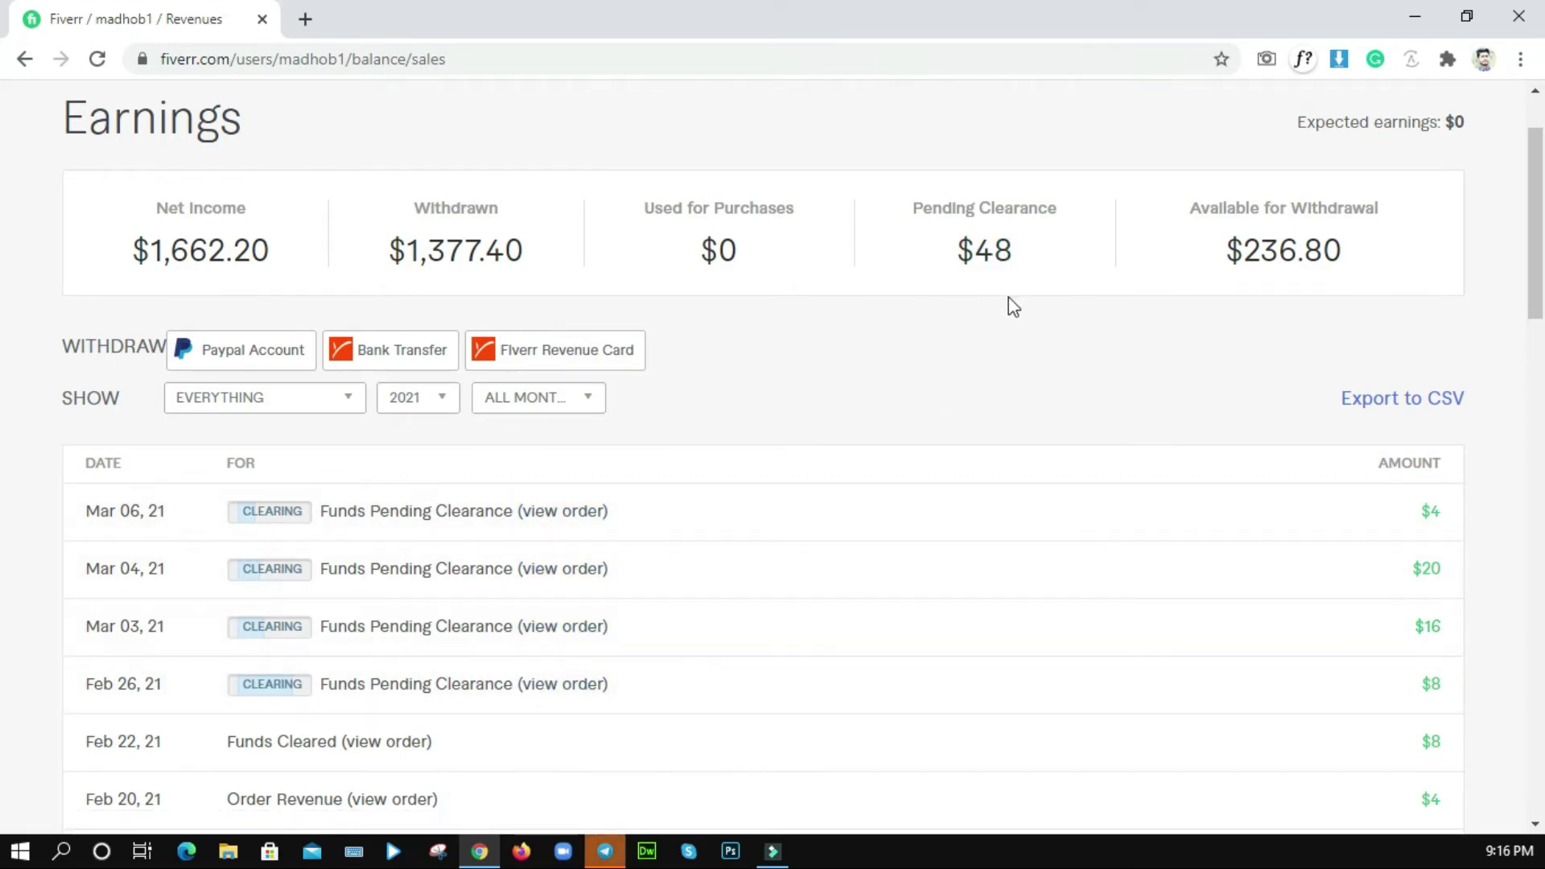
scroll(1328, 533, "up", 2)
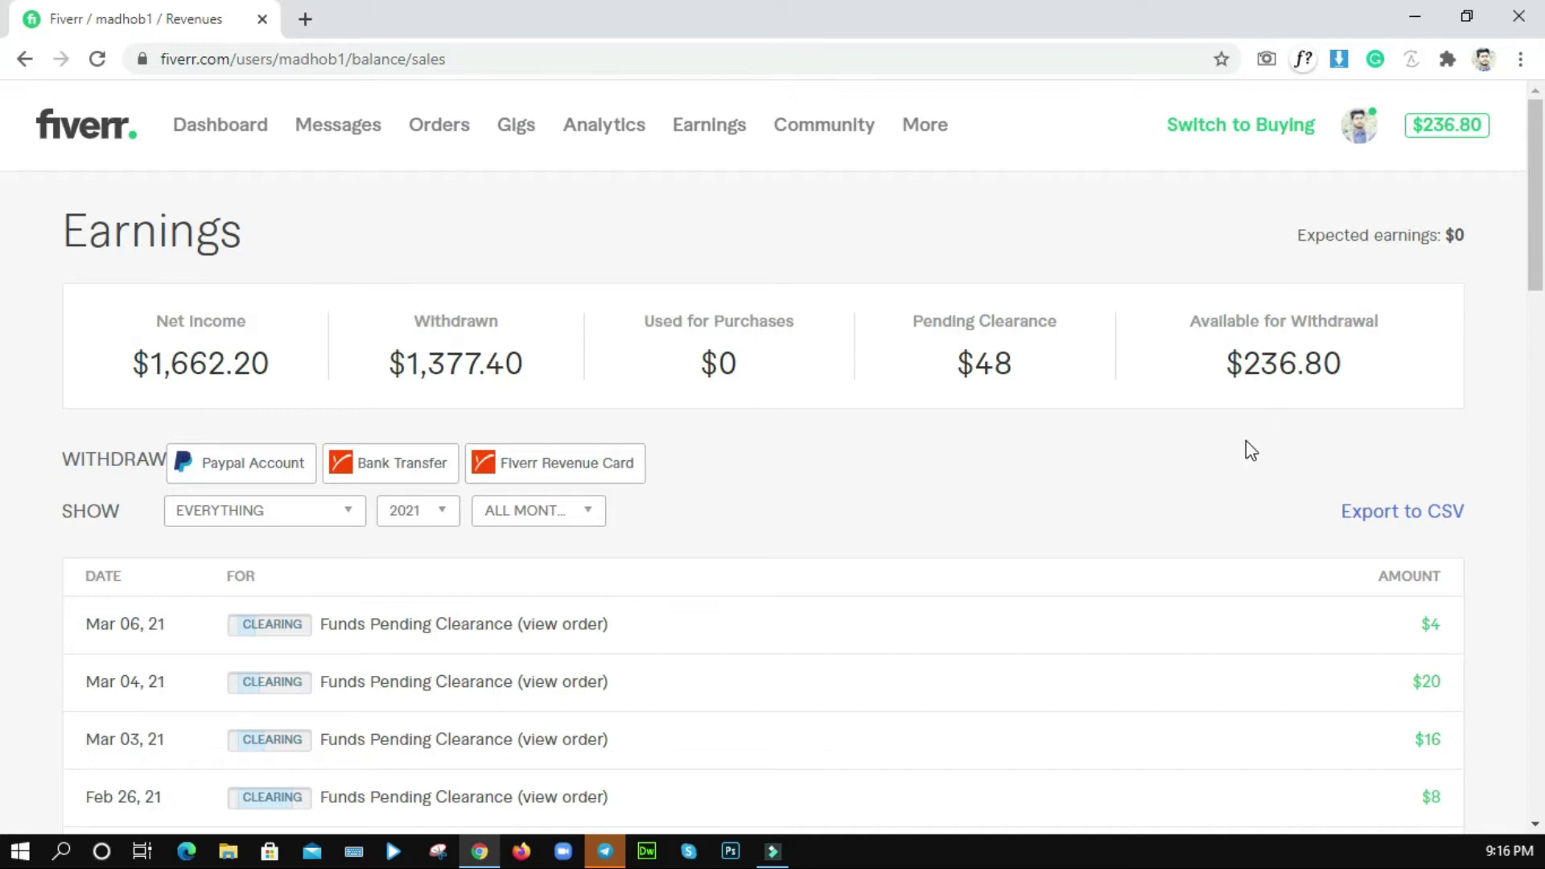
Filter the earnings transactions to cancelled revenues, and set the filter back to everything after viewing them.
scroll(838, 355, "down", 1)
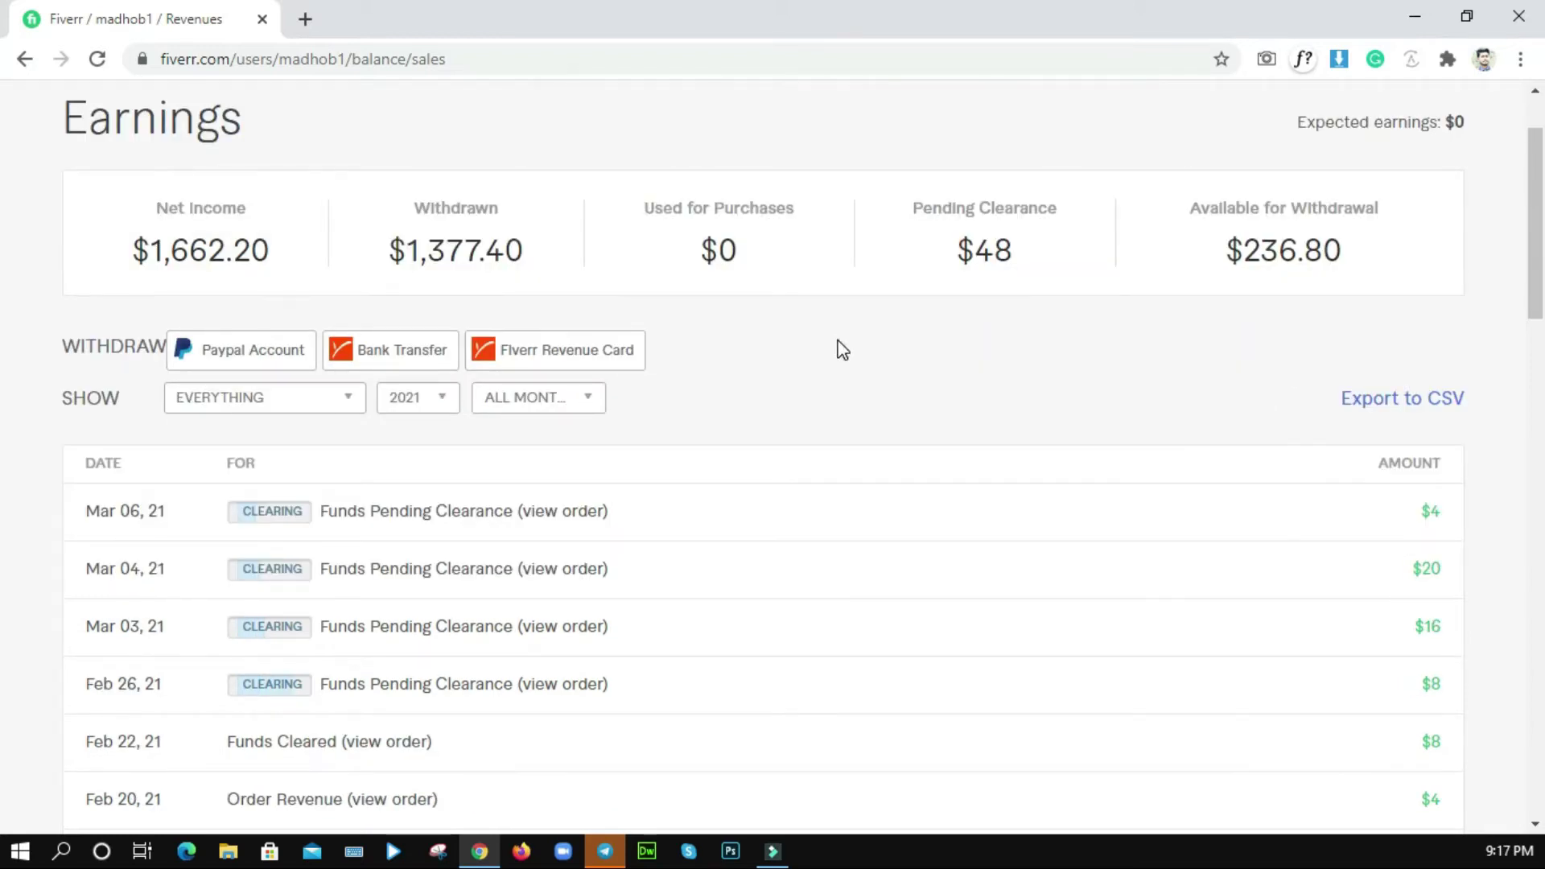
scroll(842, 347, "down", 1)
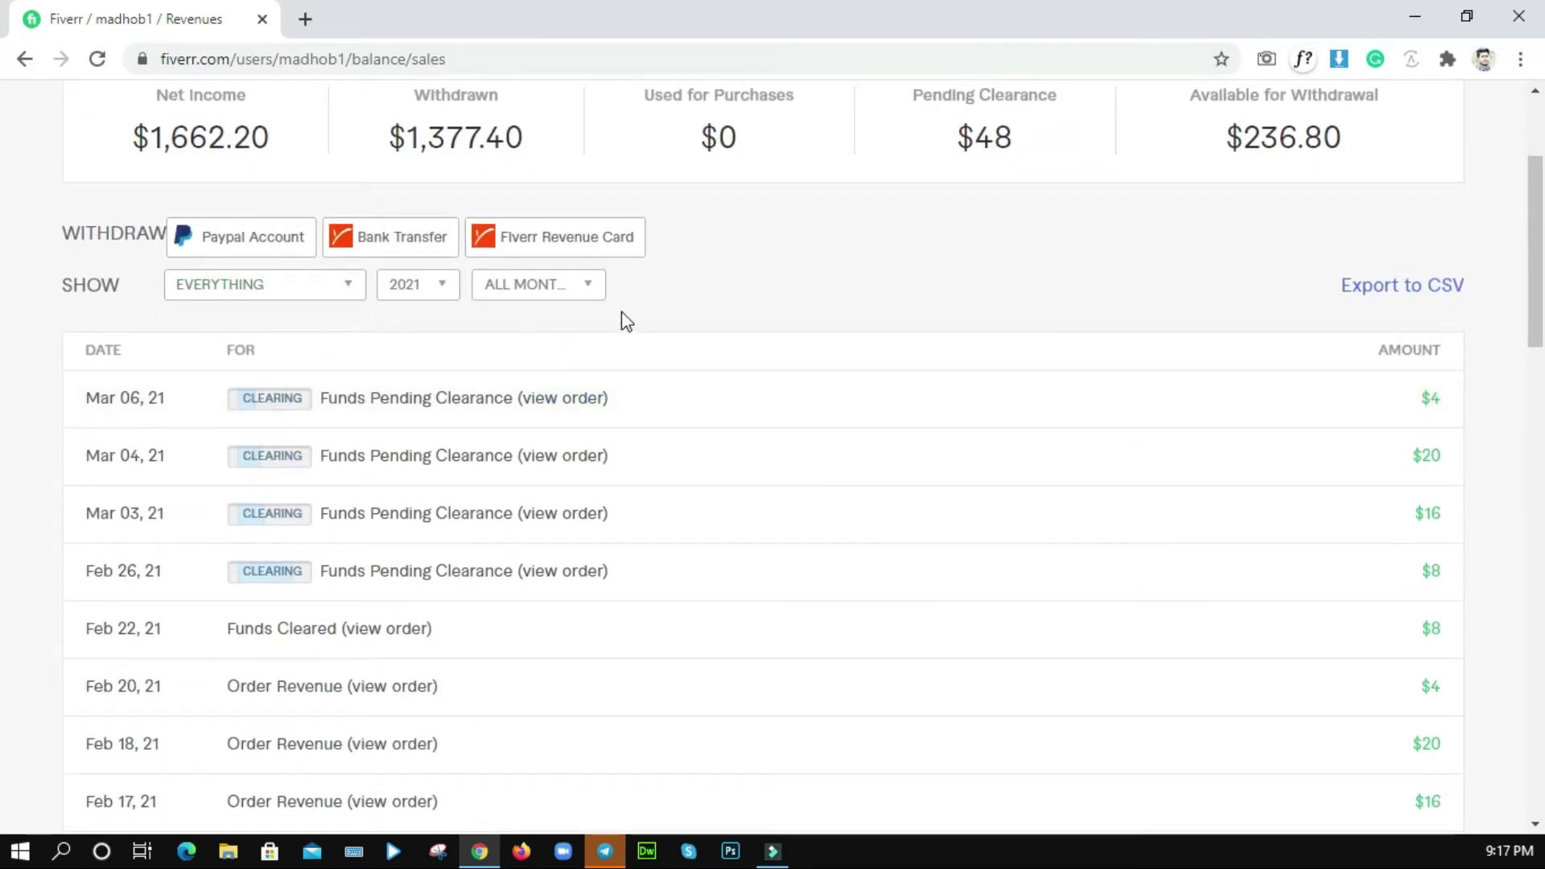
left_click(293, 306)
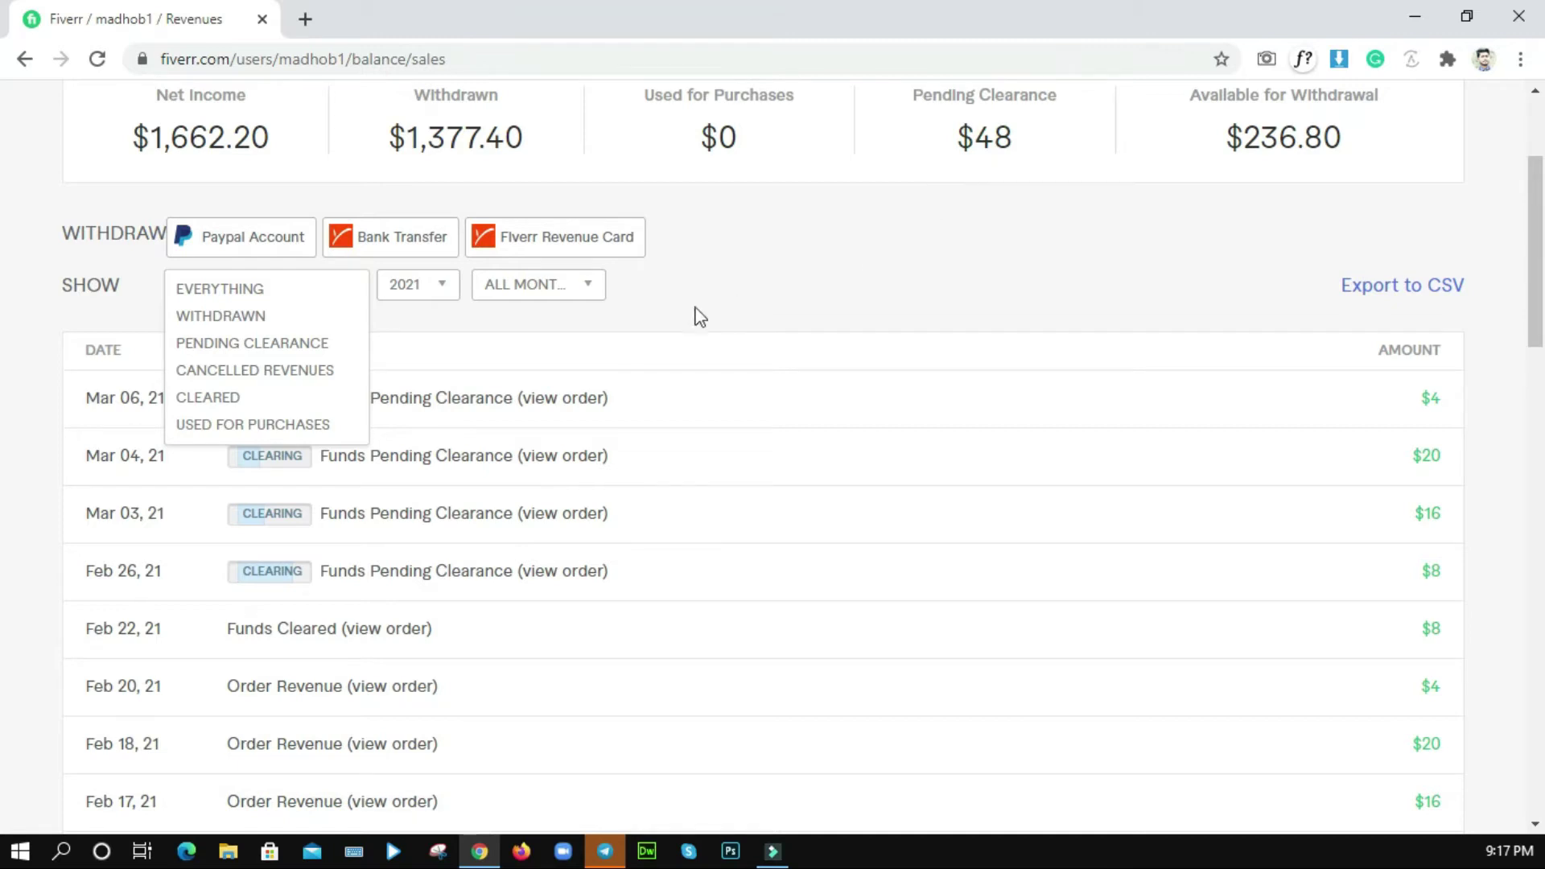
left_click(229, 375)
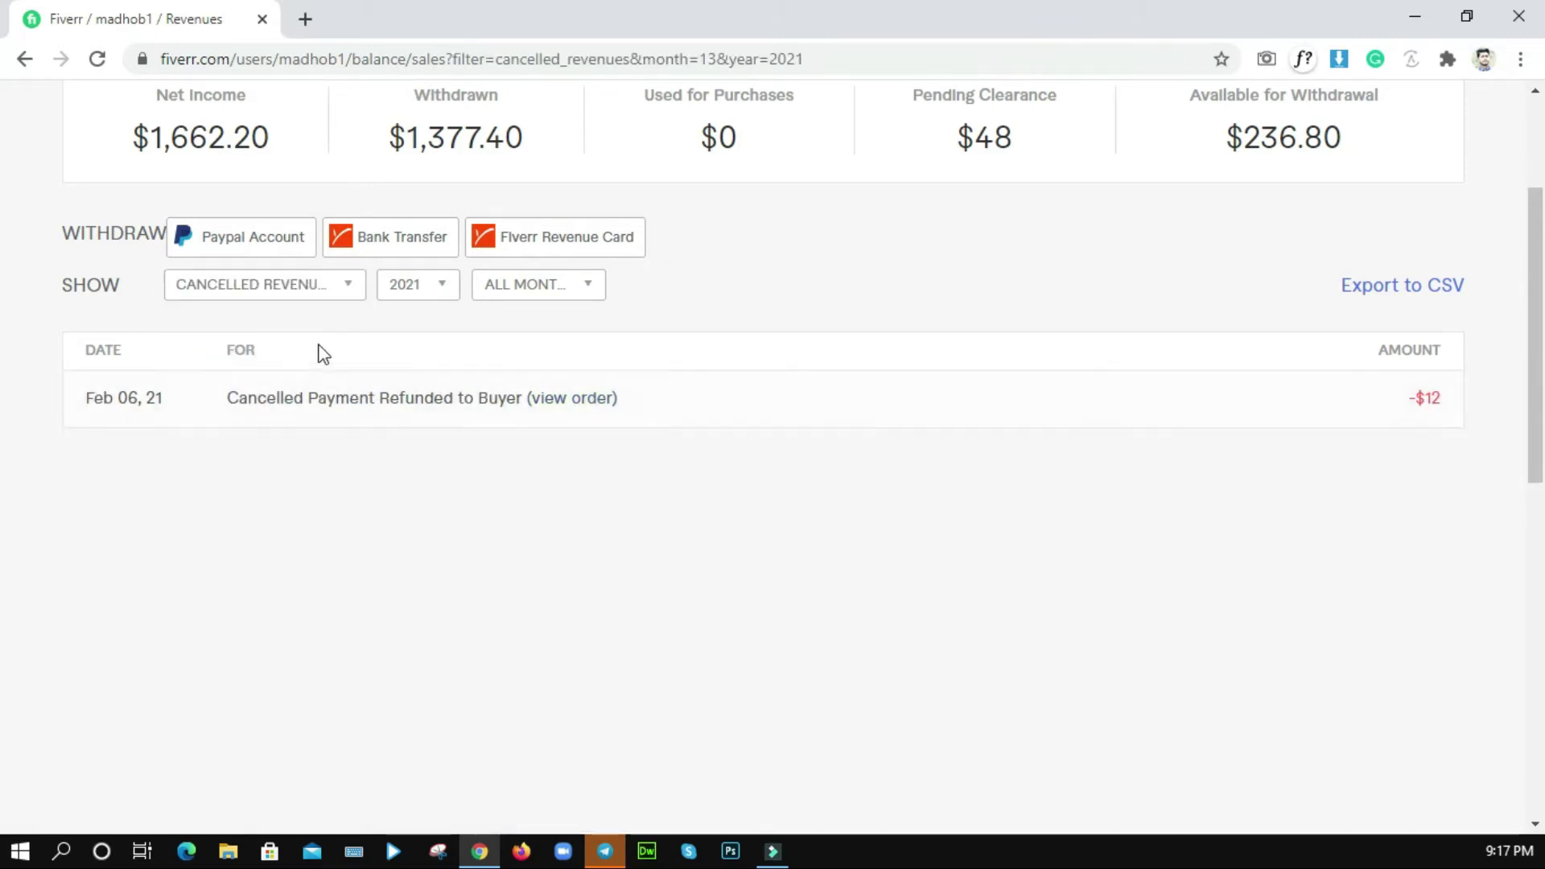
left_click(225, 299)
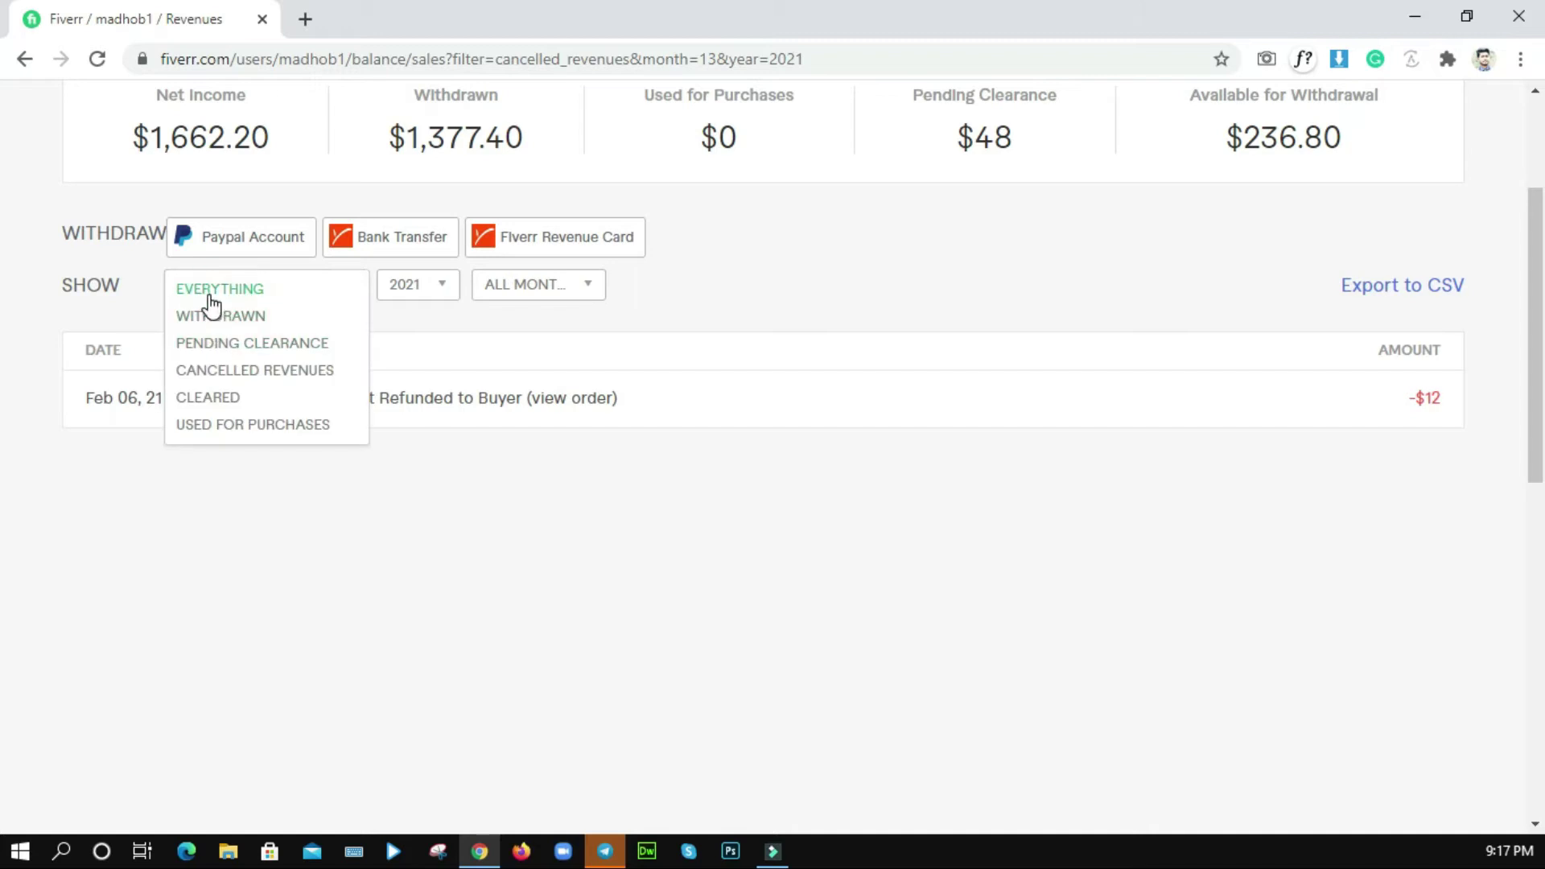
left_click(209, 295)
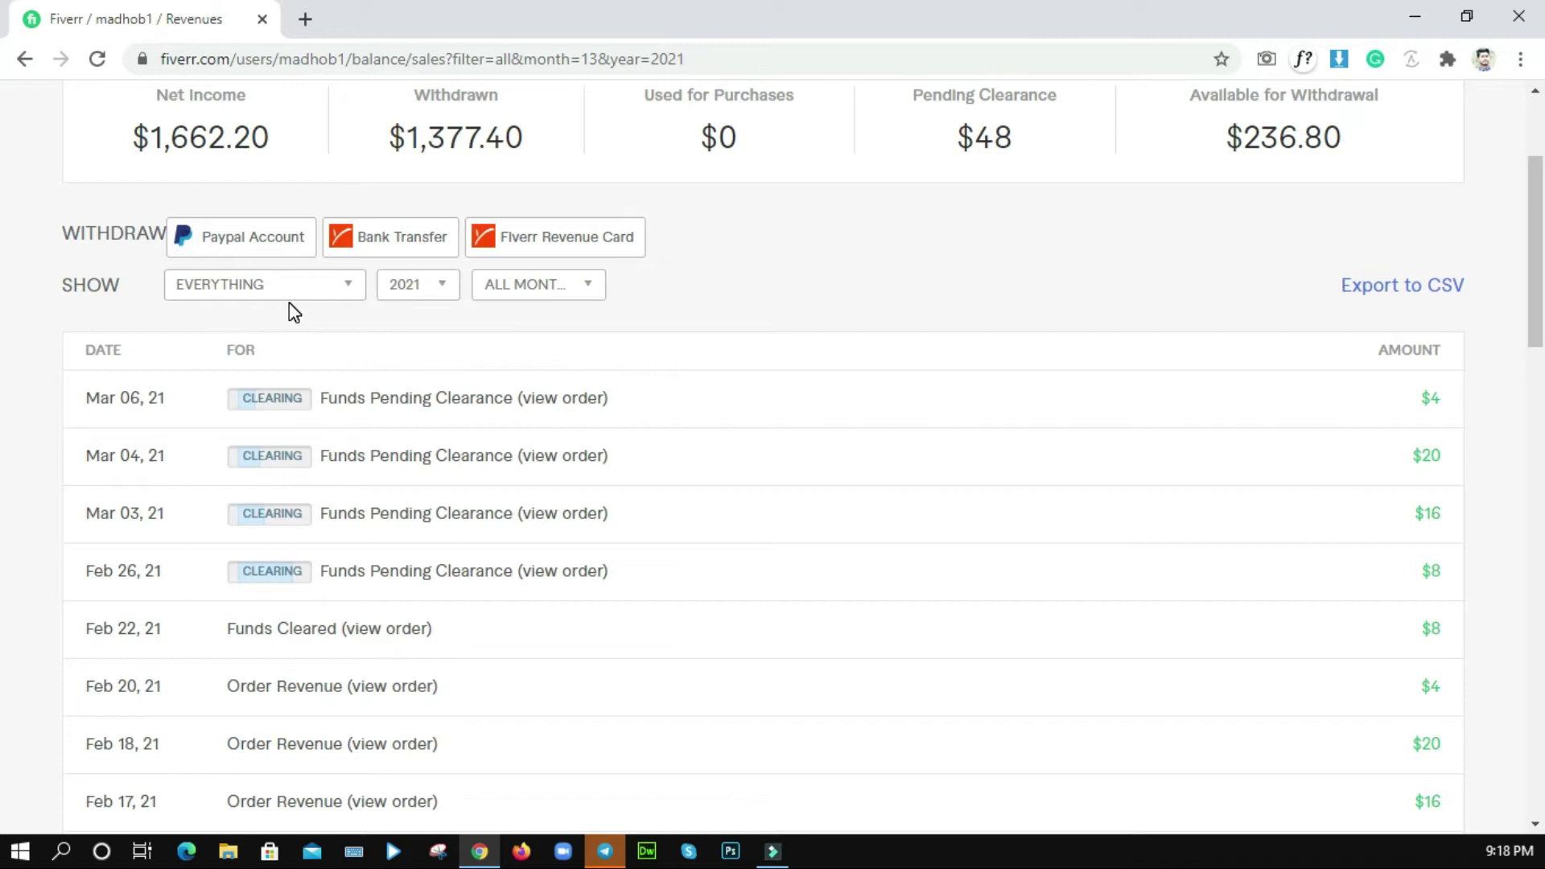
Check the available year and month filter options for the earnings transactions without changing the selection.
left_click(414, 288)
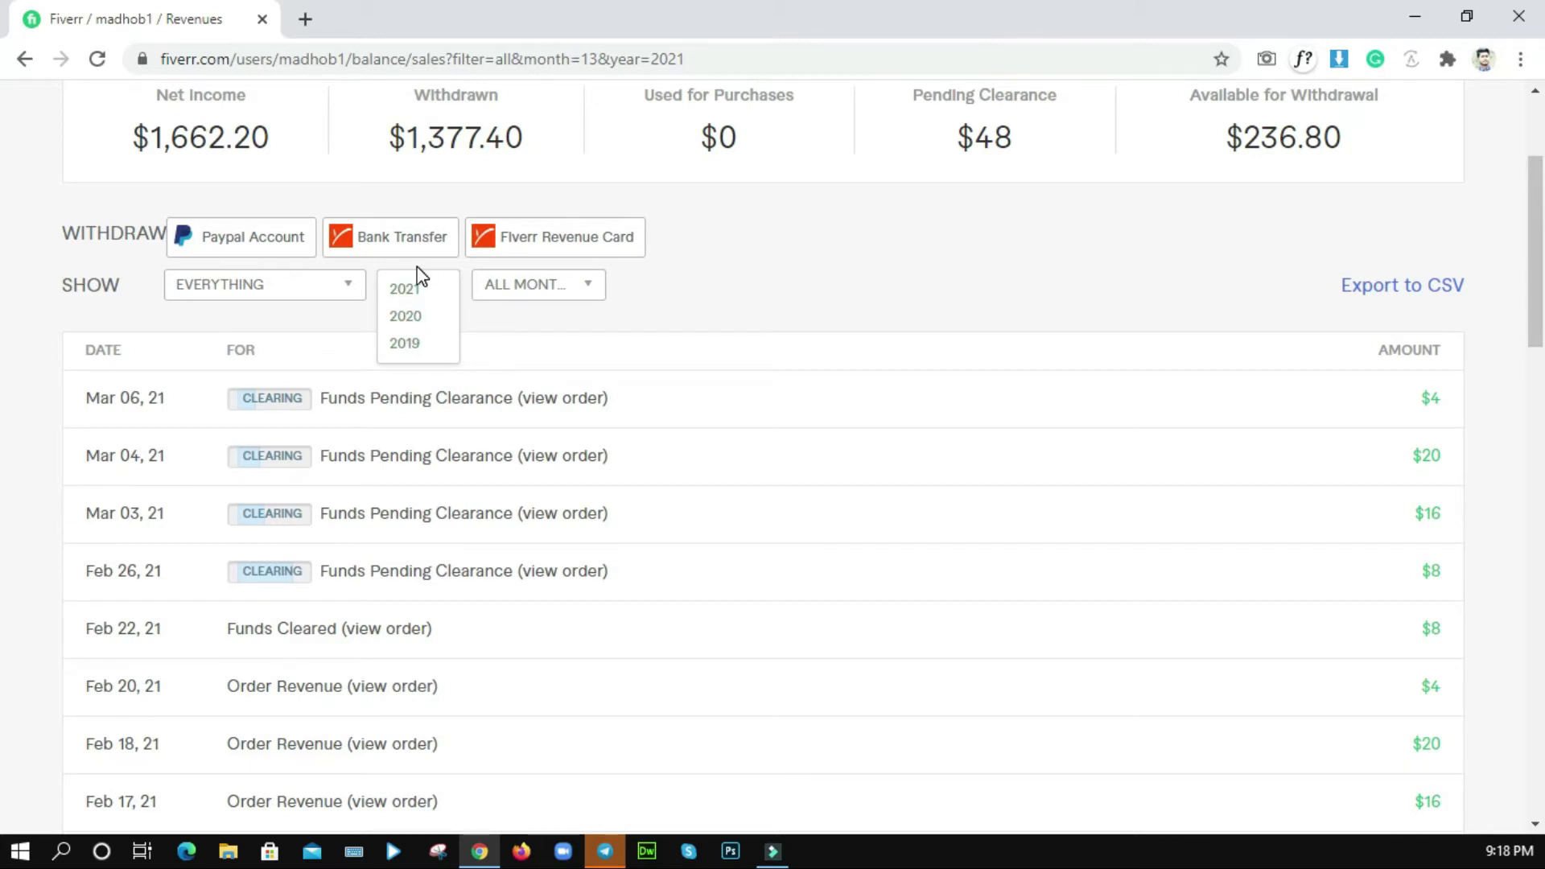
left_click(507, 318)
left_click(532, 304)
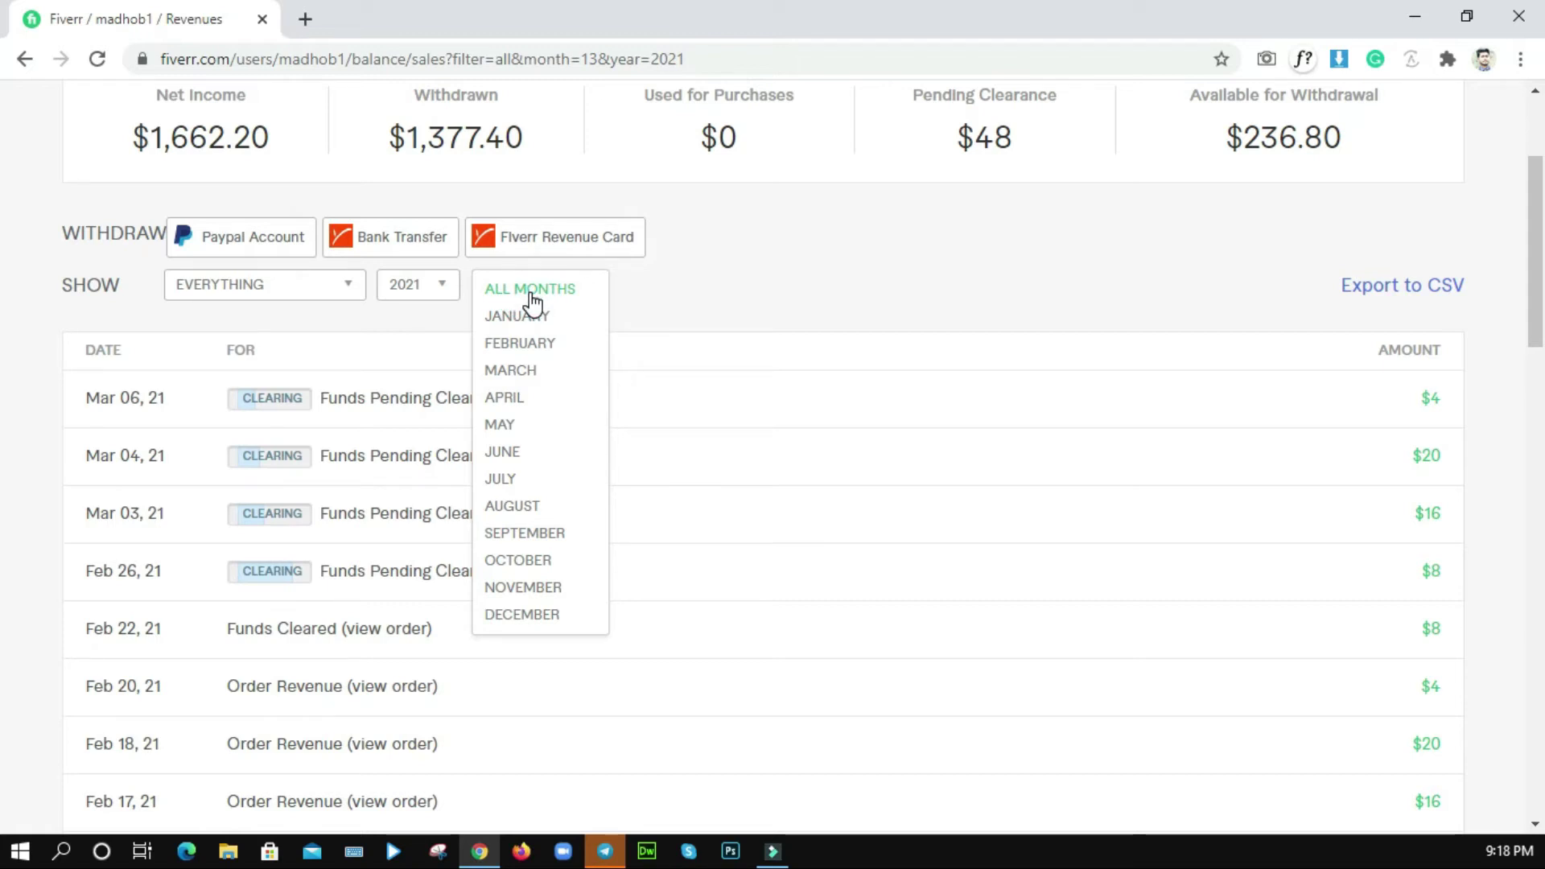
left_click(783, 294)
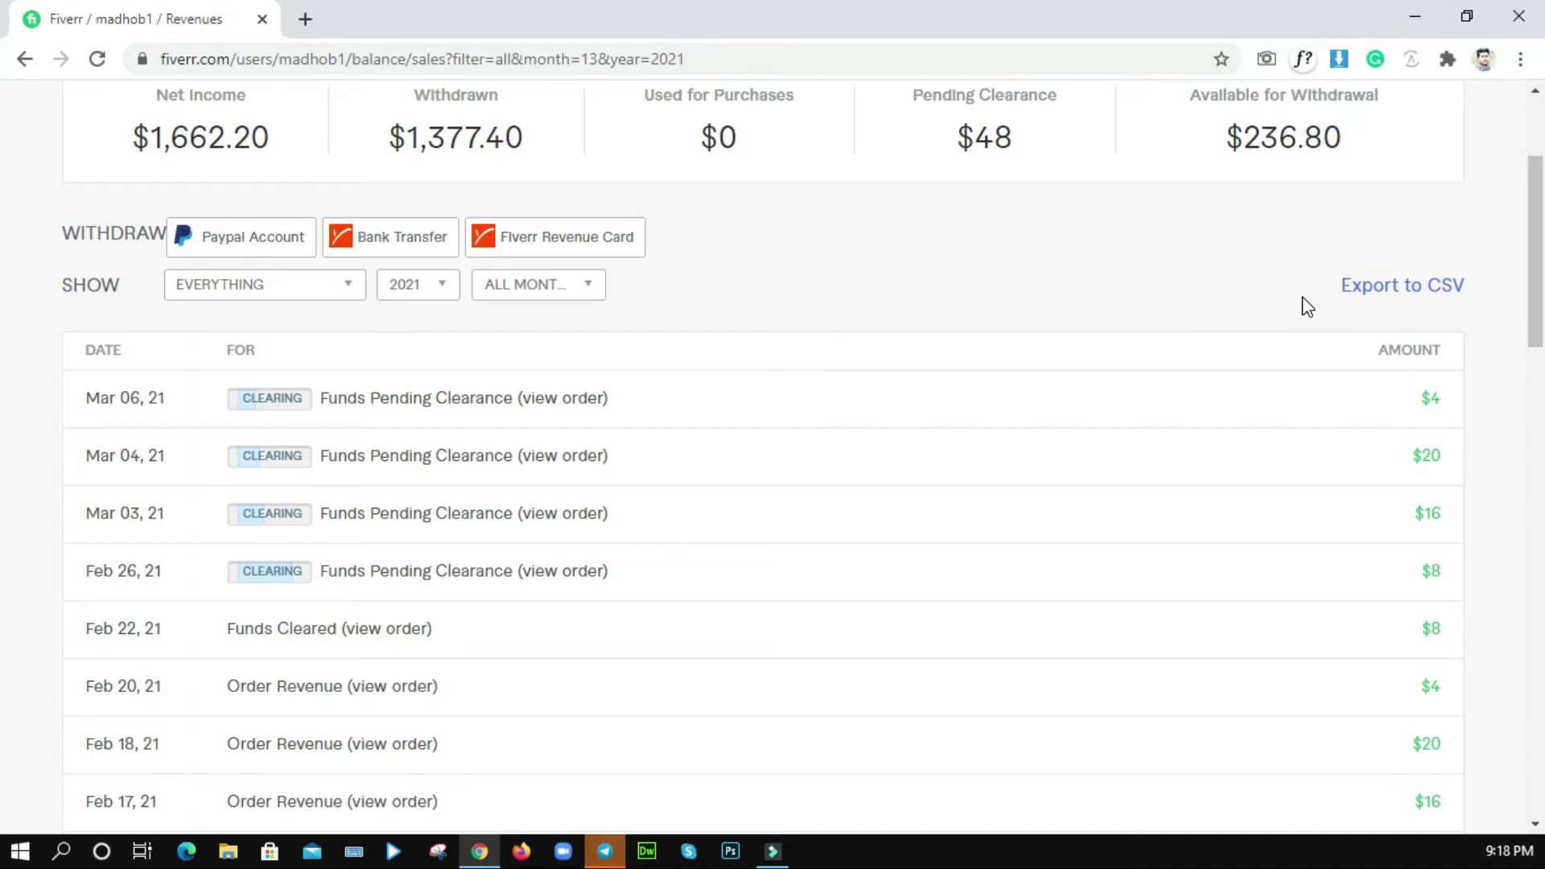
scroll(1308, 306, "up", 3)
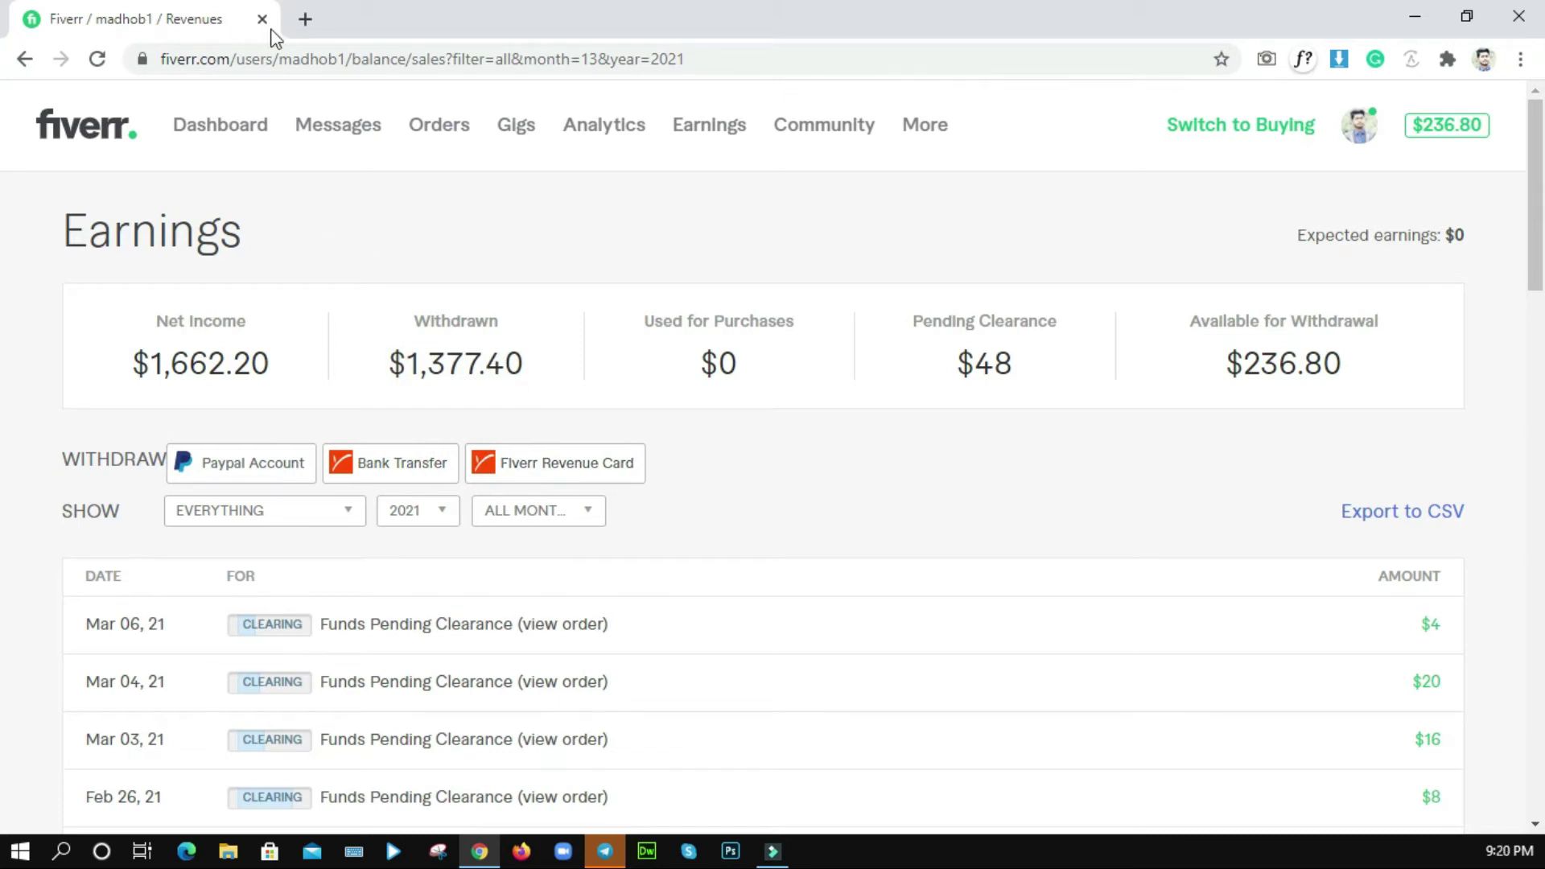
Search the web for "payonyear" in a new tab, open payoneer.com from the results and close the search results tab.
left_click(310, 23)
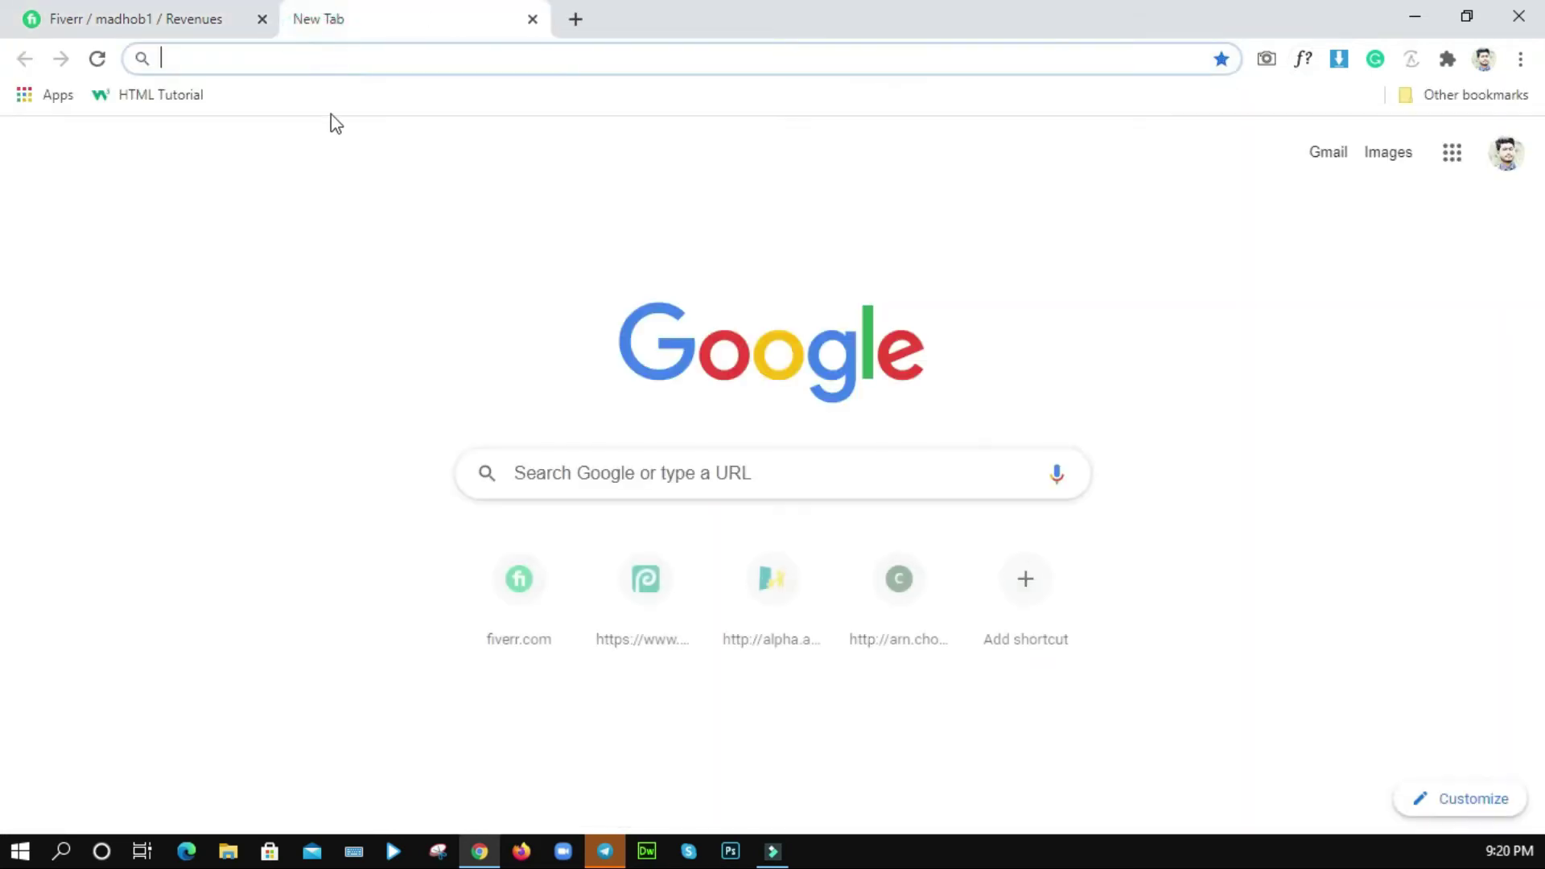
left_click(563, 481)
type("payonyear")
key("Return")
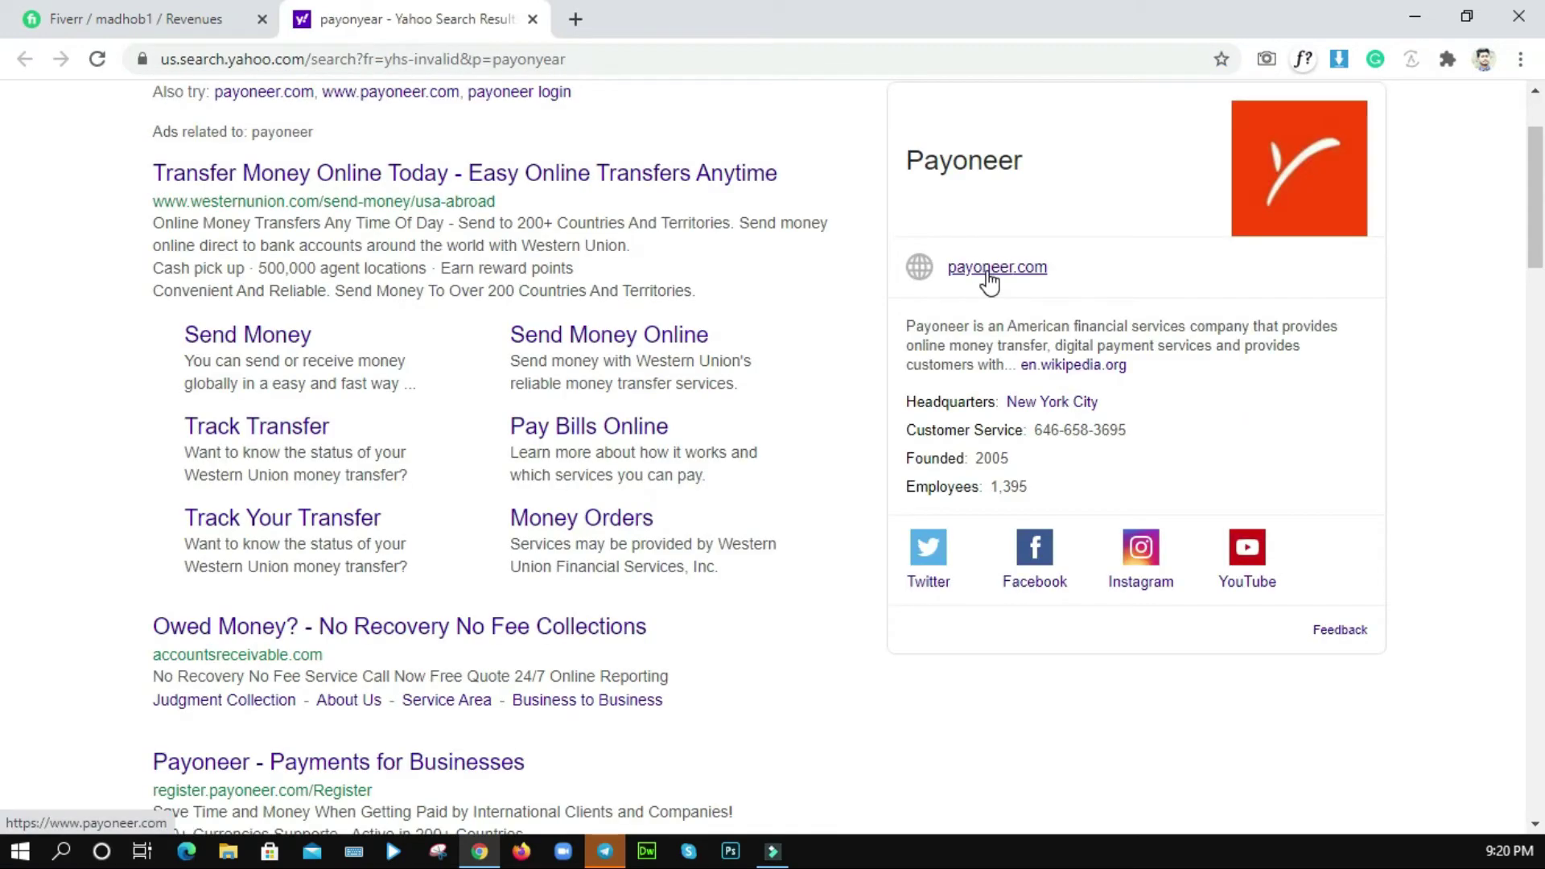
scroll(984, 274, "up", 1)
left_click(976, 337)
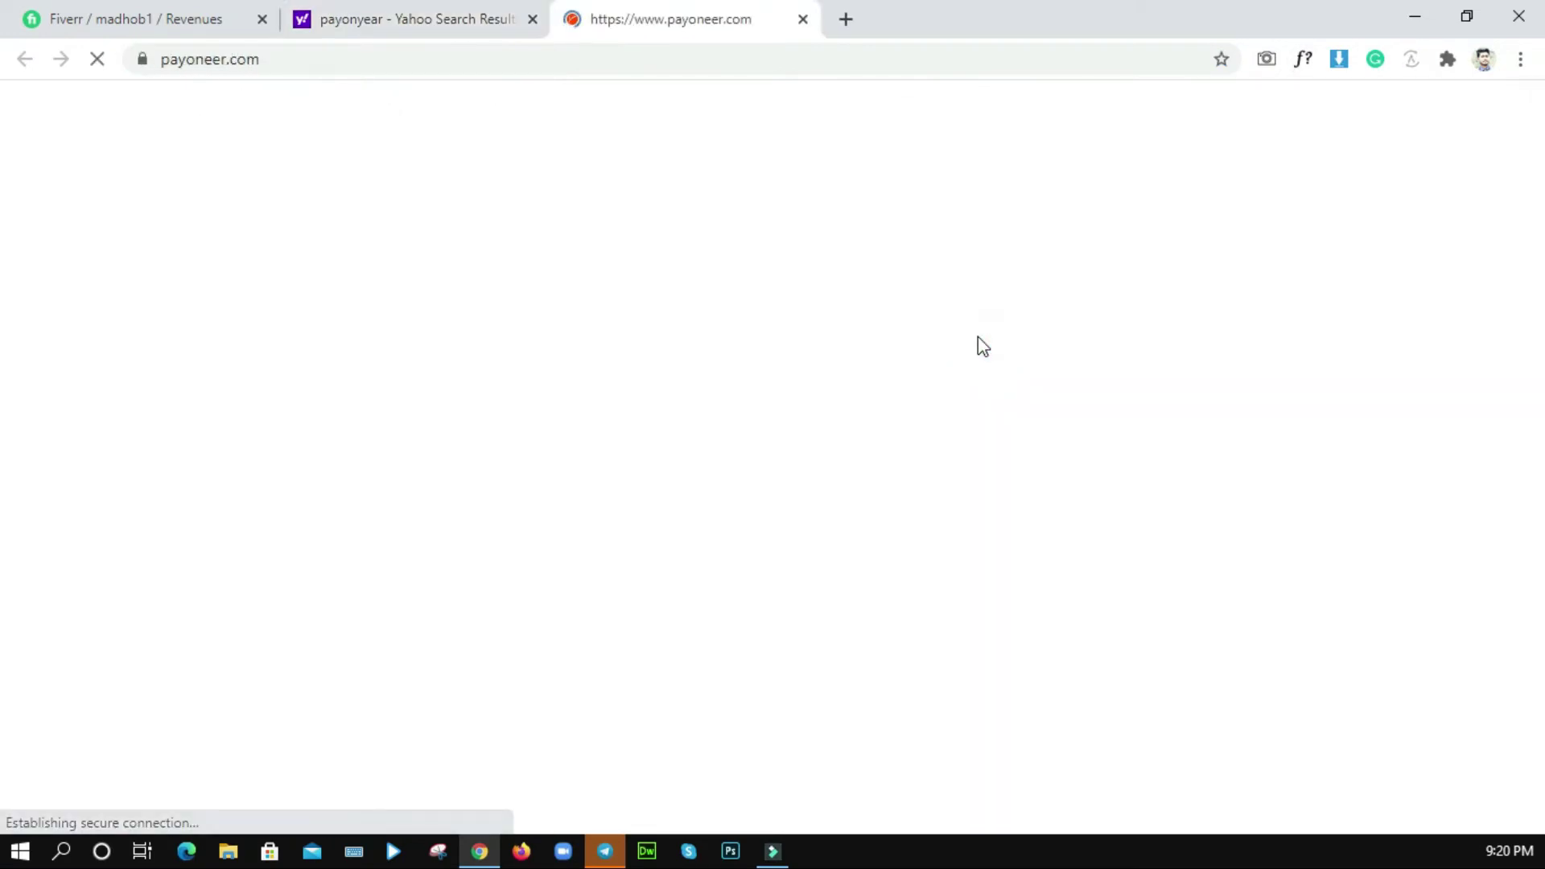
left_click(532, 19)
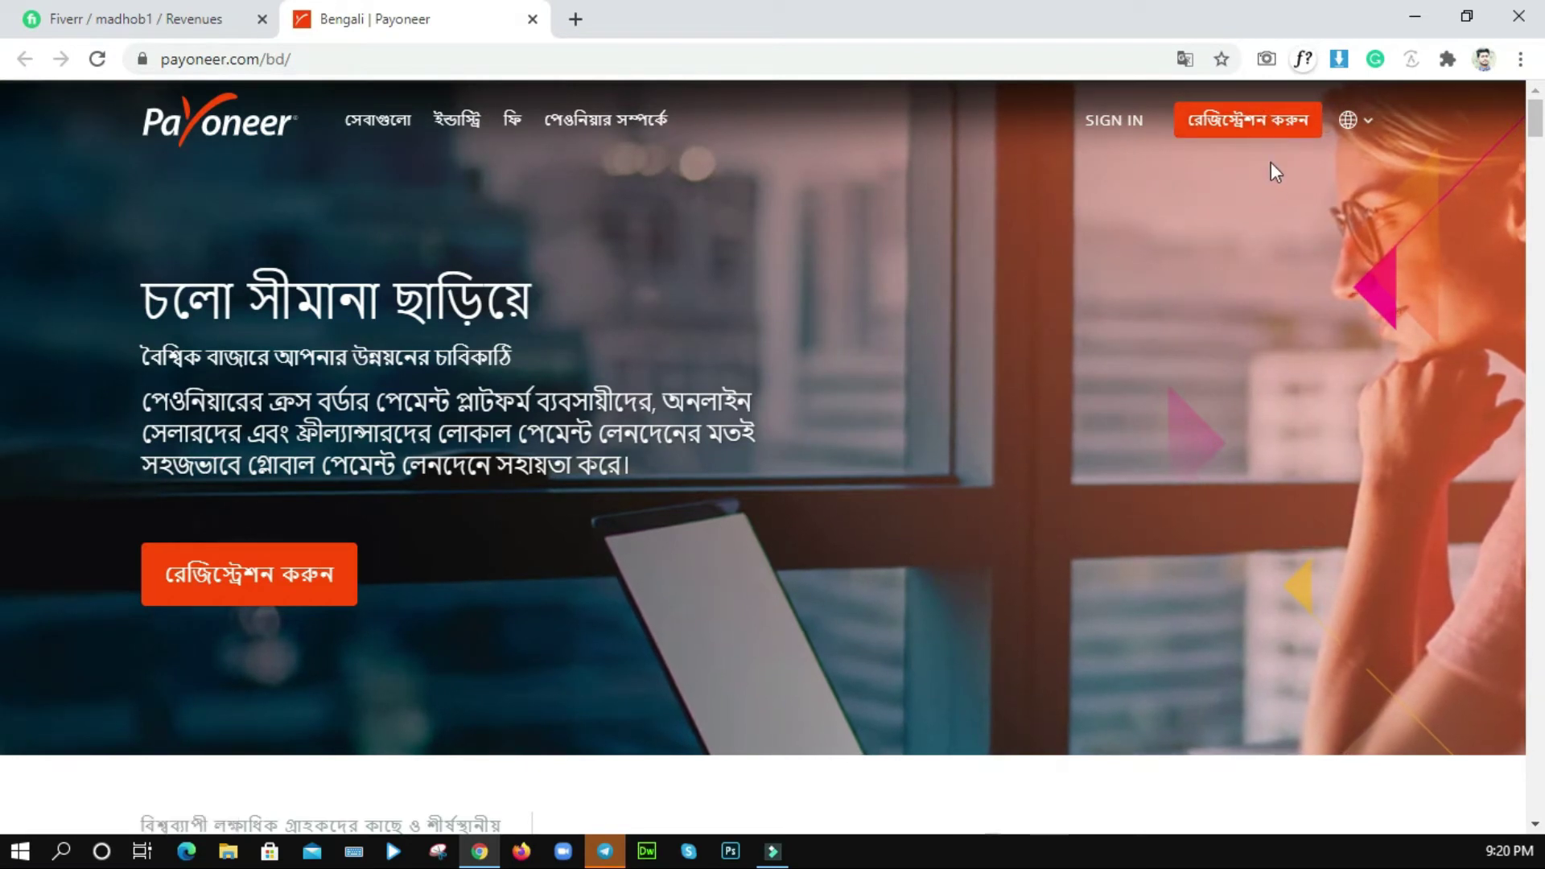
Look over the Payoneer home page and dismiss its banner offering the English website.
scroll(1277, 258, "down", 2)
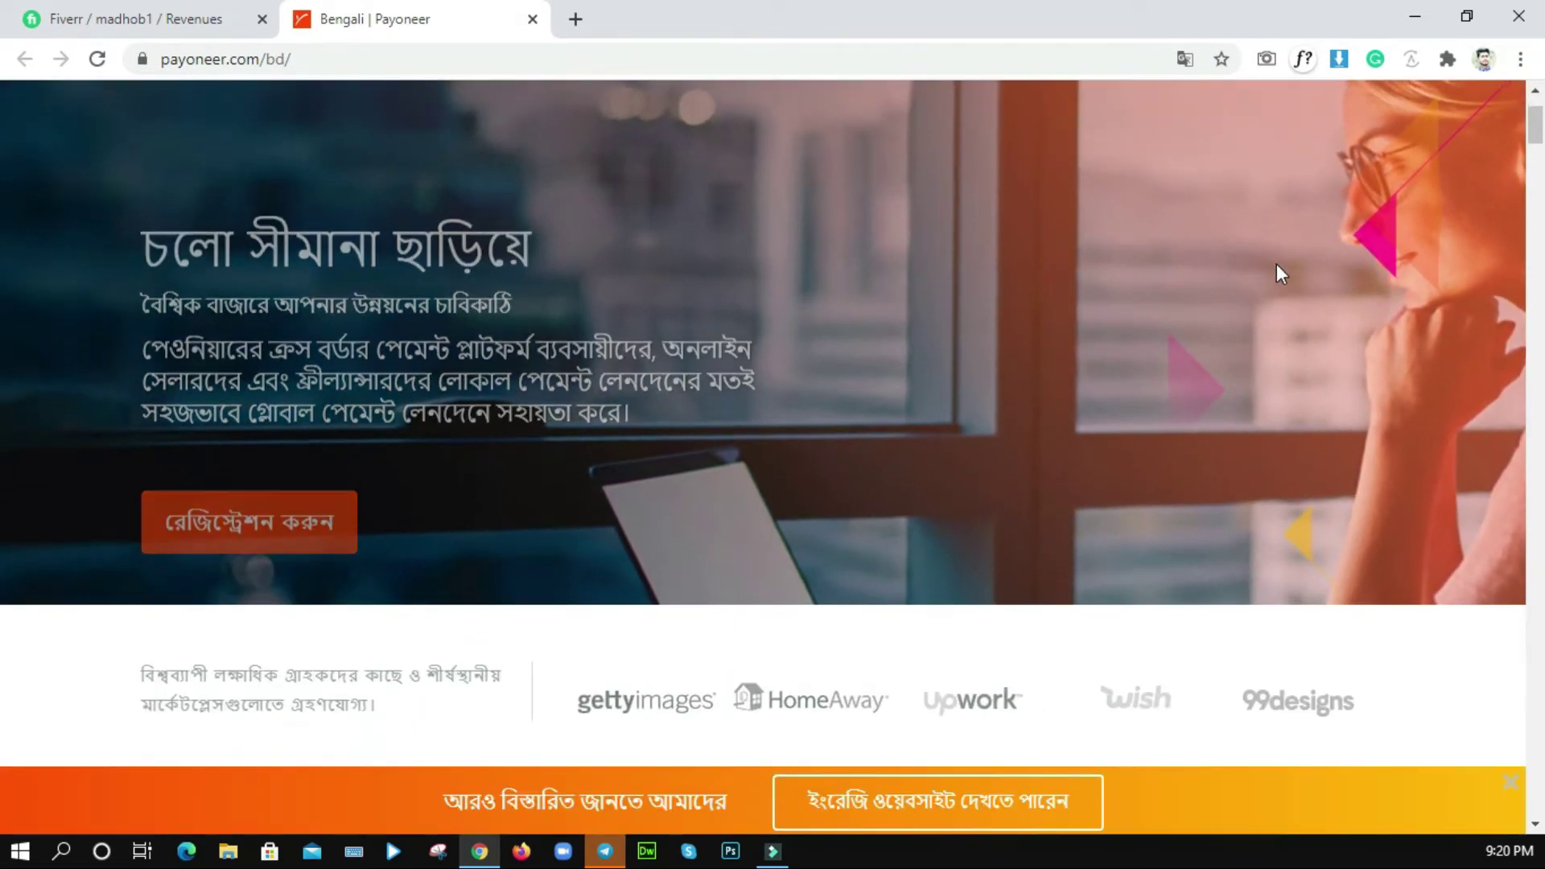
scroll(1280, 318, "up", 2)
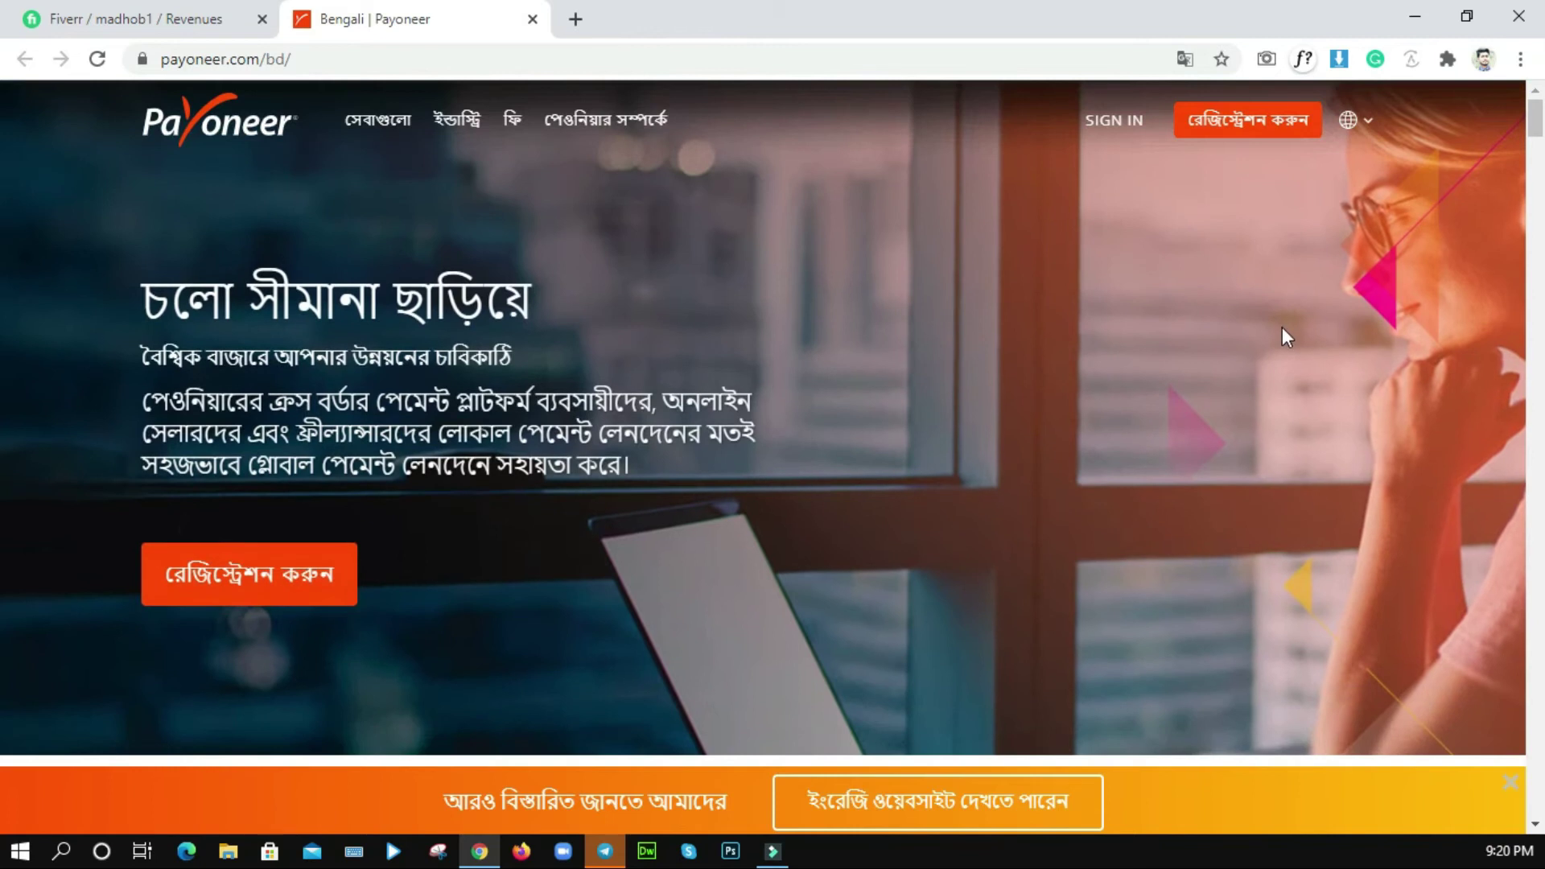
left_click(1511, 782)
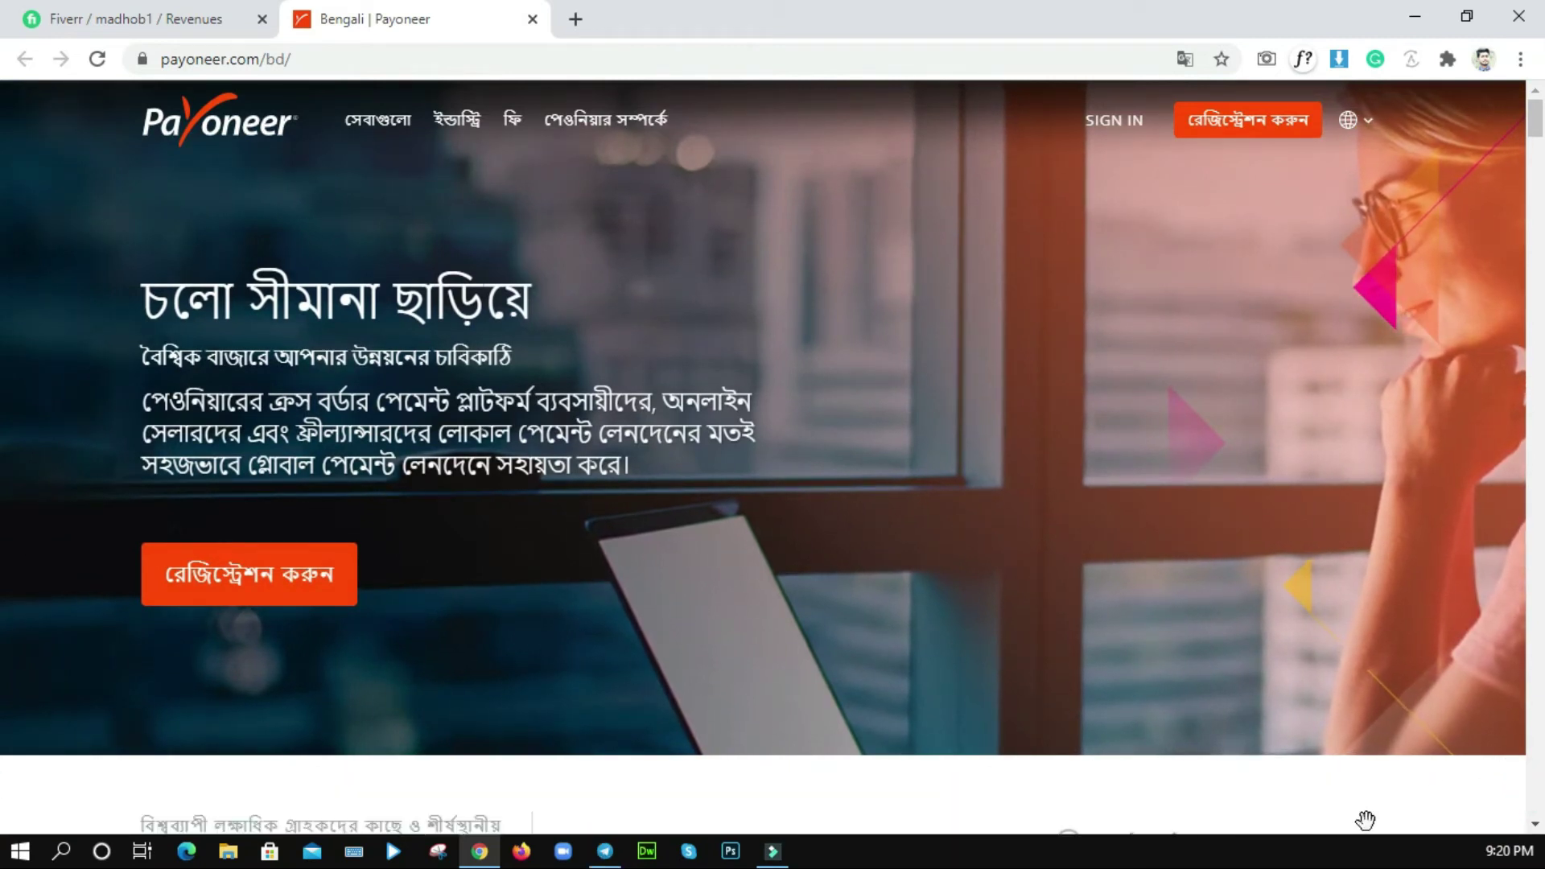
left_click(1510, 851)
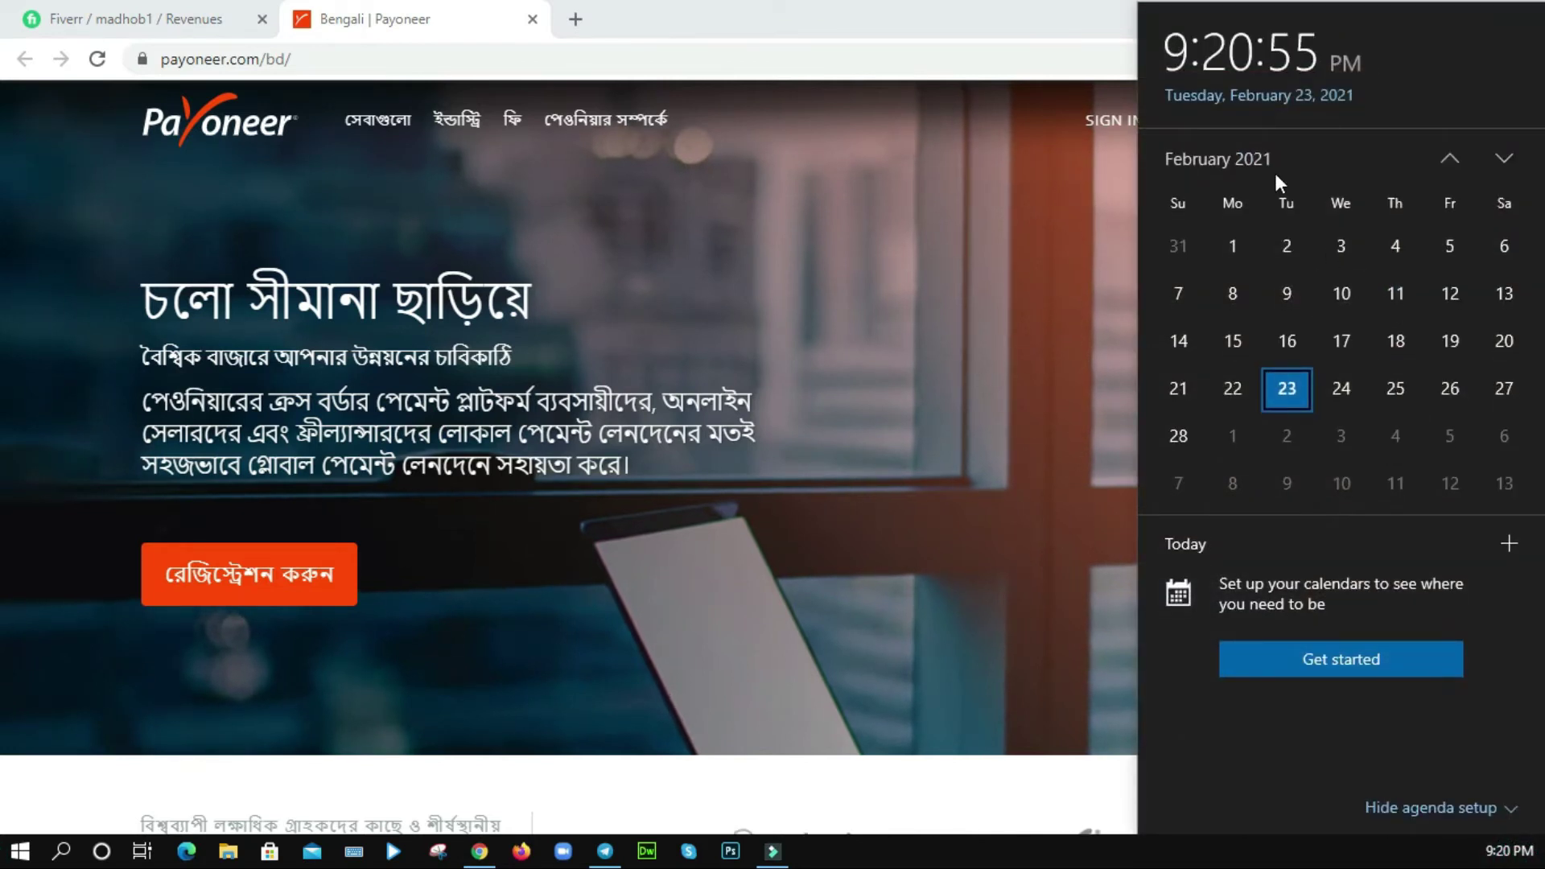
left_click(962, 441)
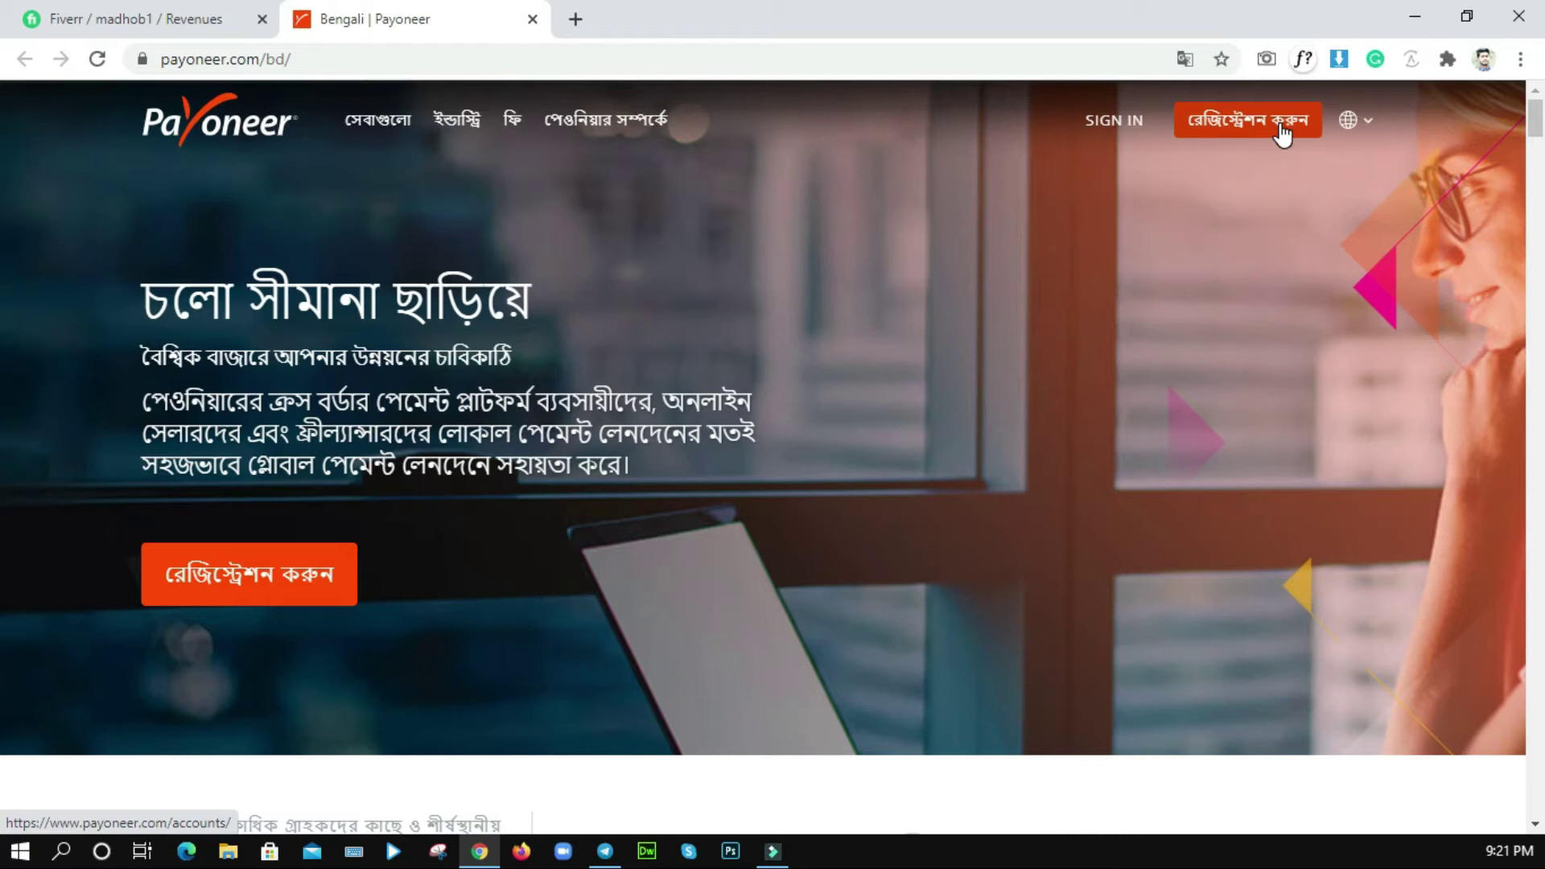
Return to the Fiverr earnings page and review the Fiverr Revenue Card withdrawal details, closing them without confirming the withdrawal.
left_click(16, 20)
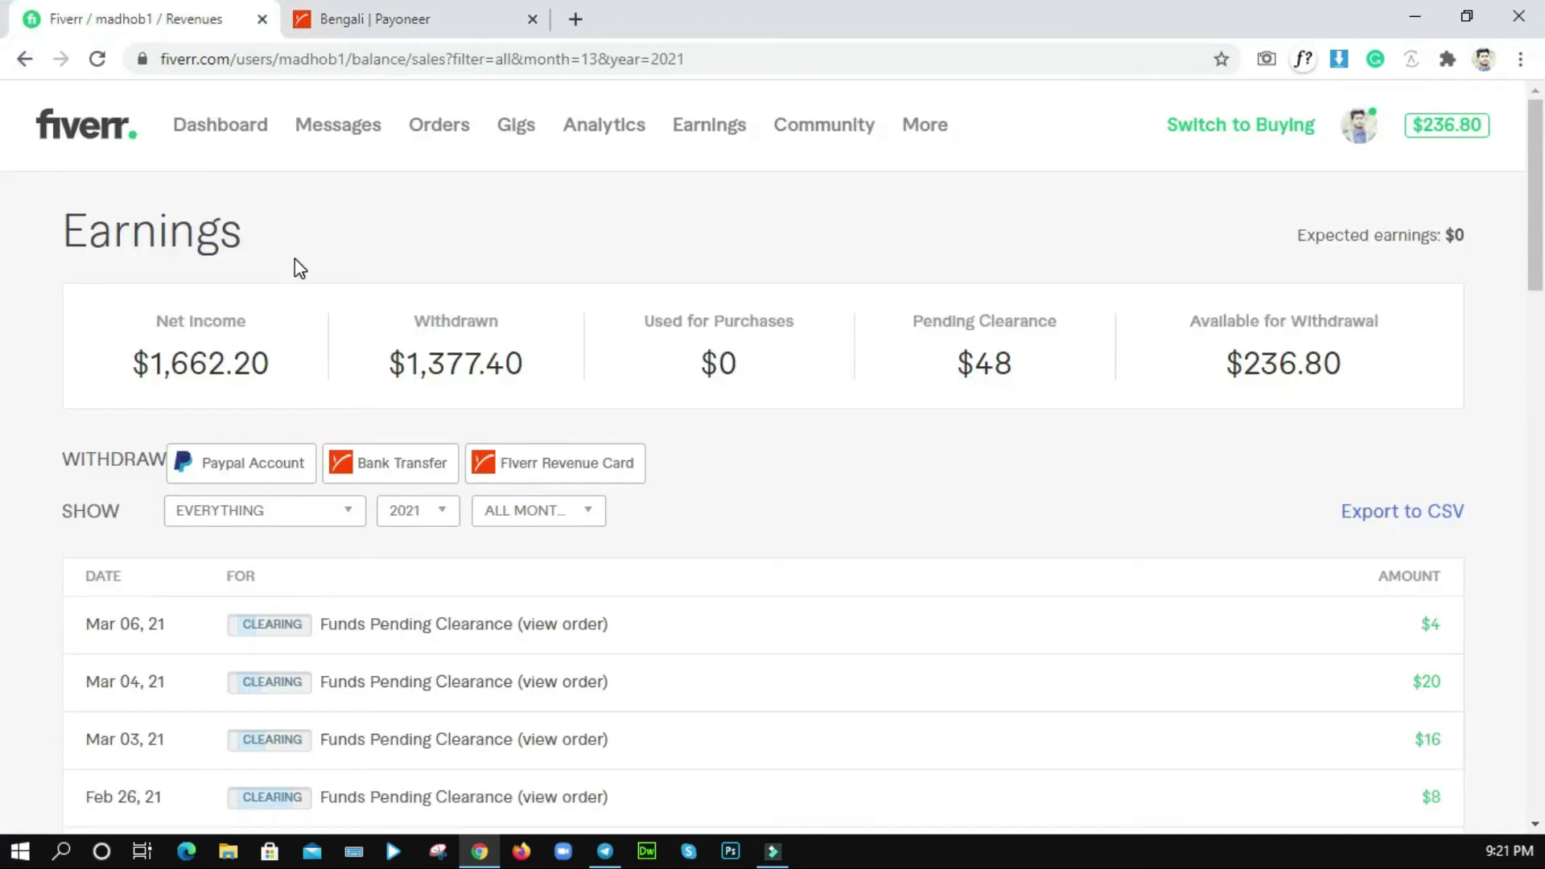
left_click(432, 18)
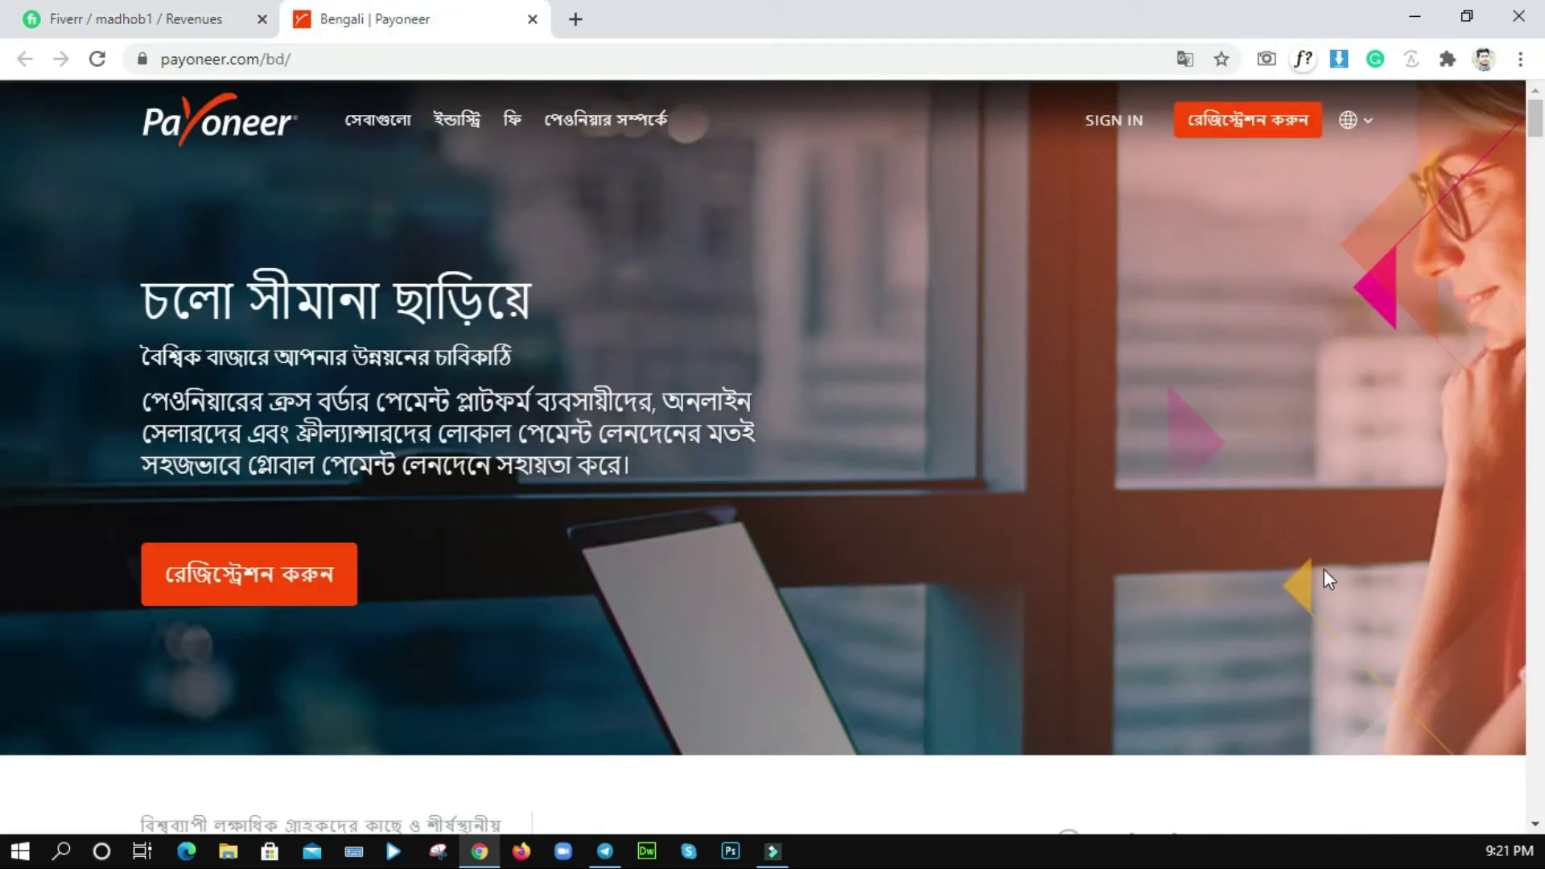
left_click(183, 11)
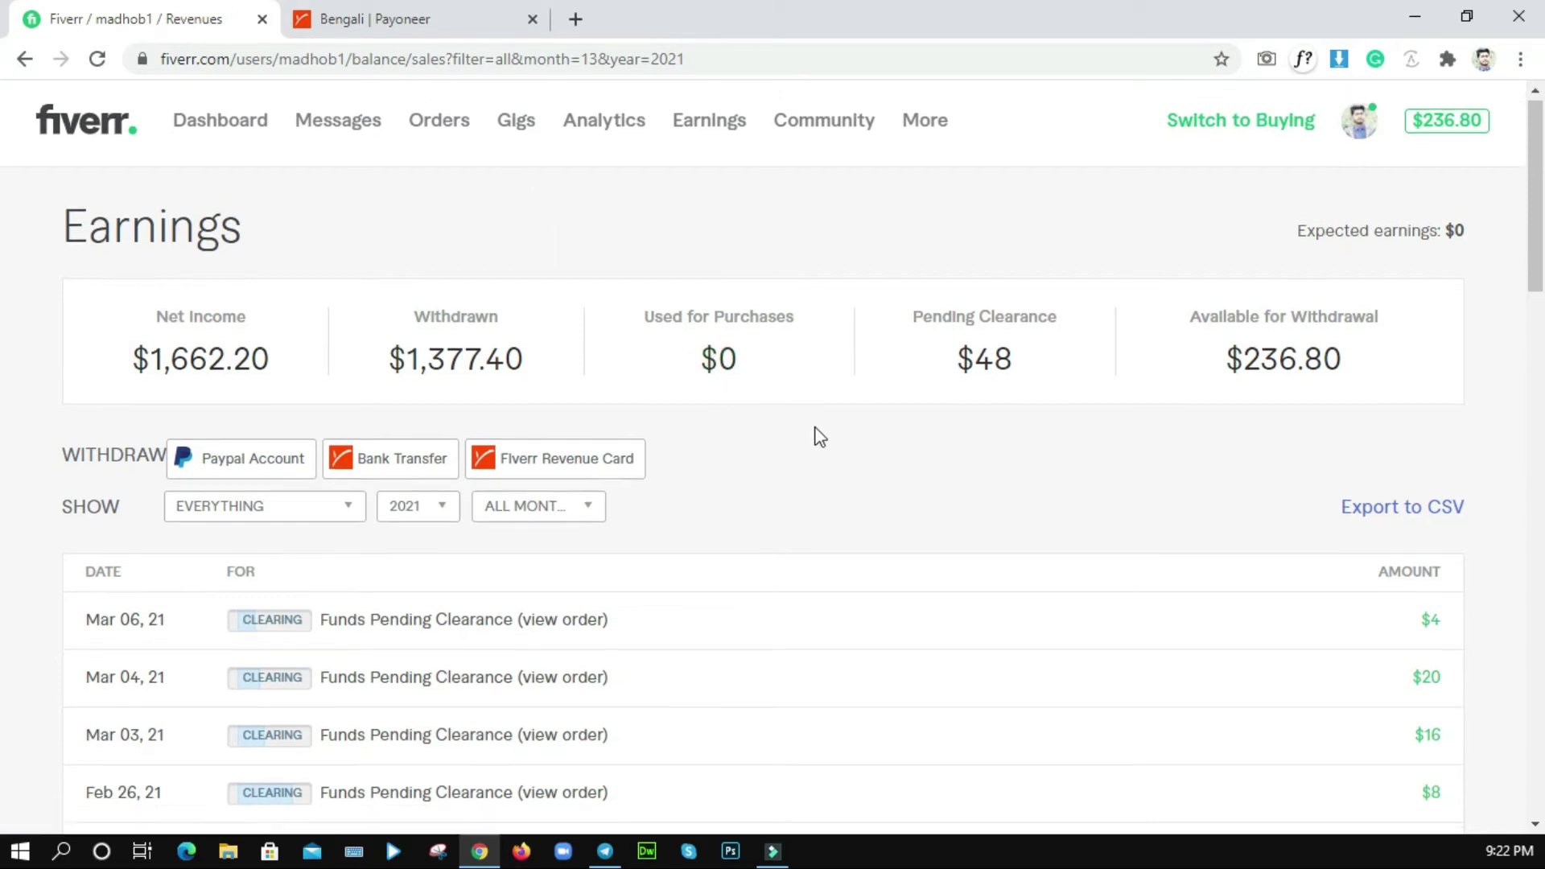
scroll(813, 435, "down", 1)
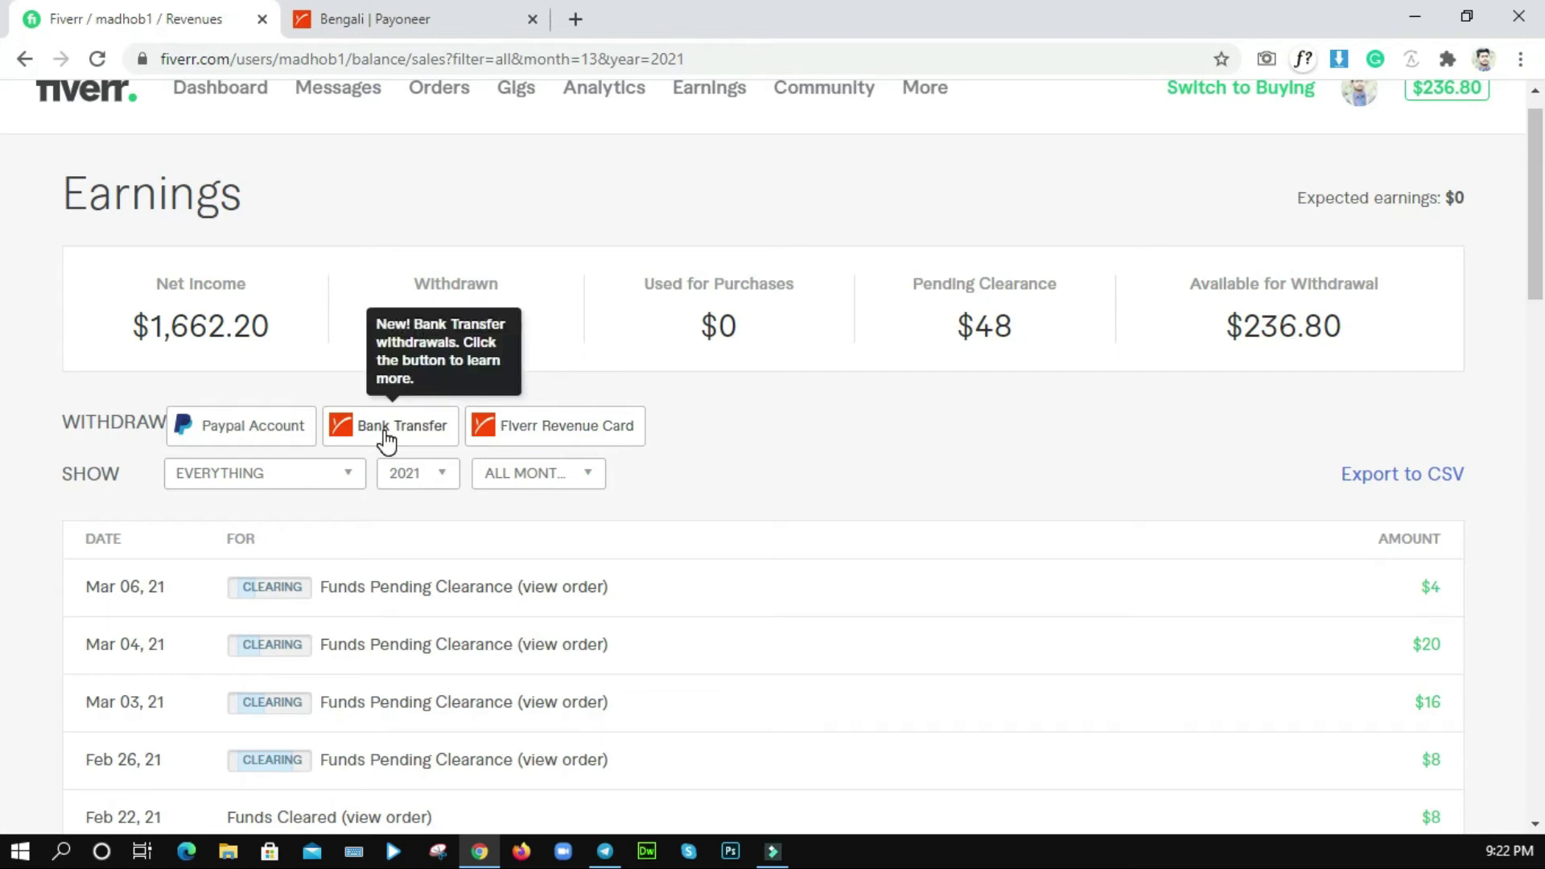
left_click(513, 426)
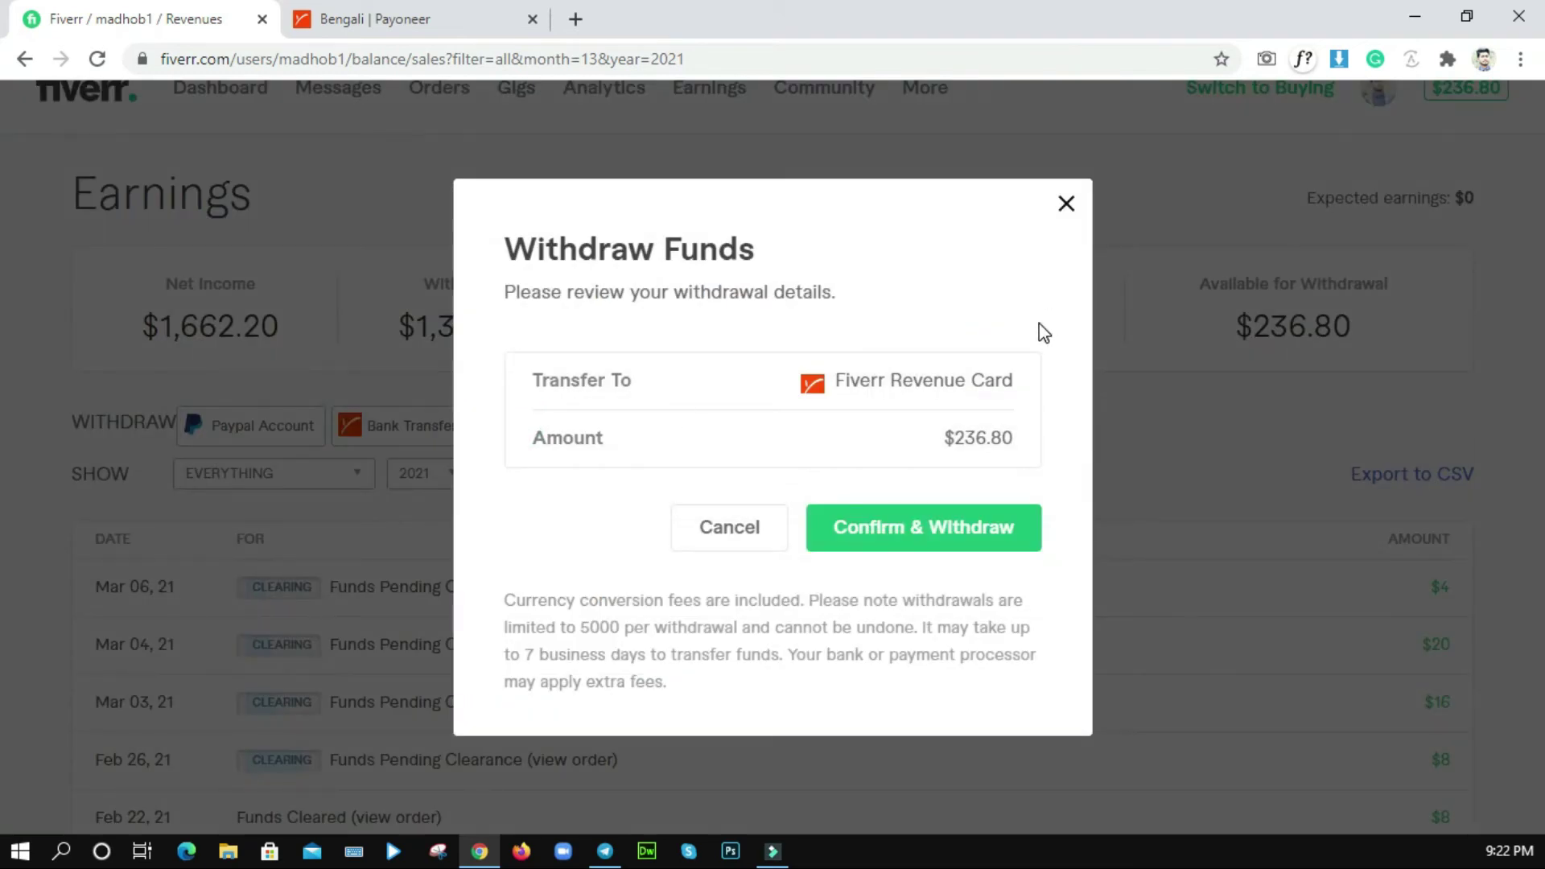
left_click(1066, 211)
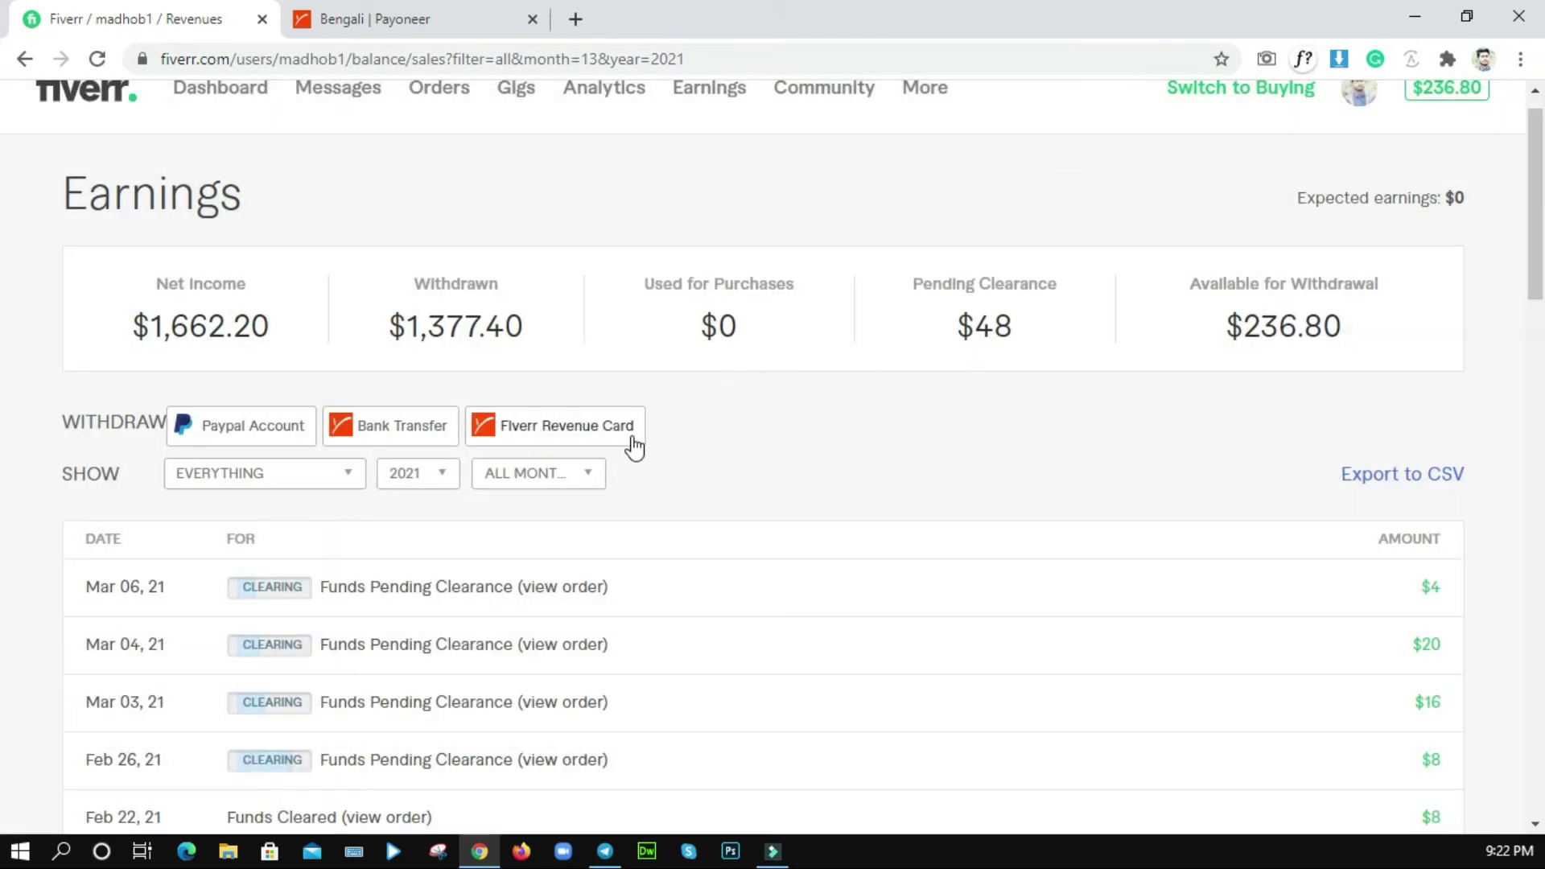
left_click(604, 442)
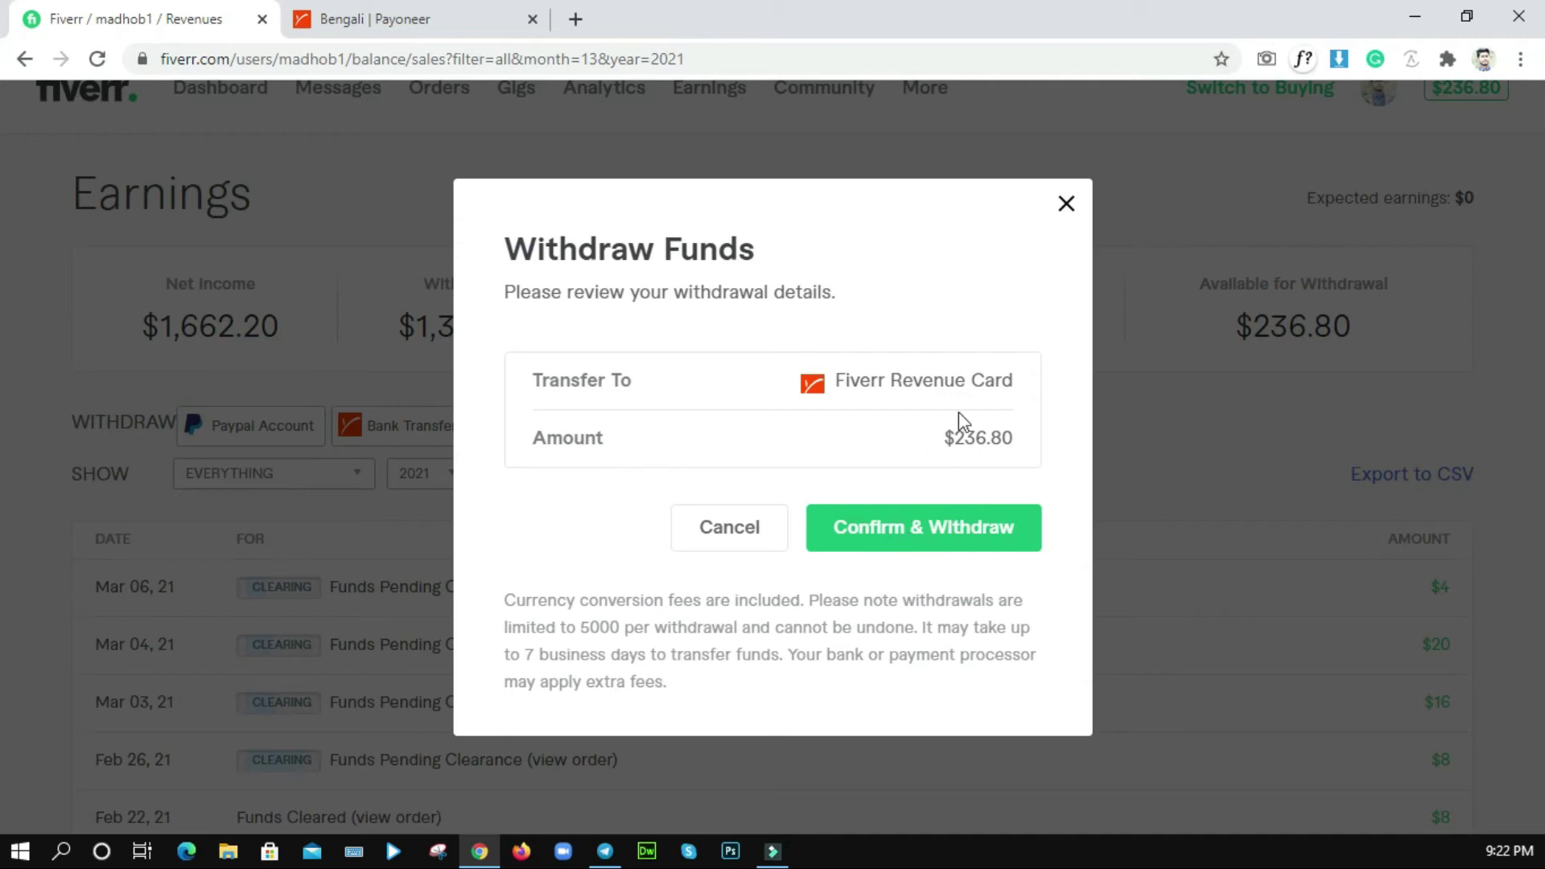
left_click(1066, 206)
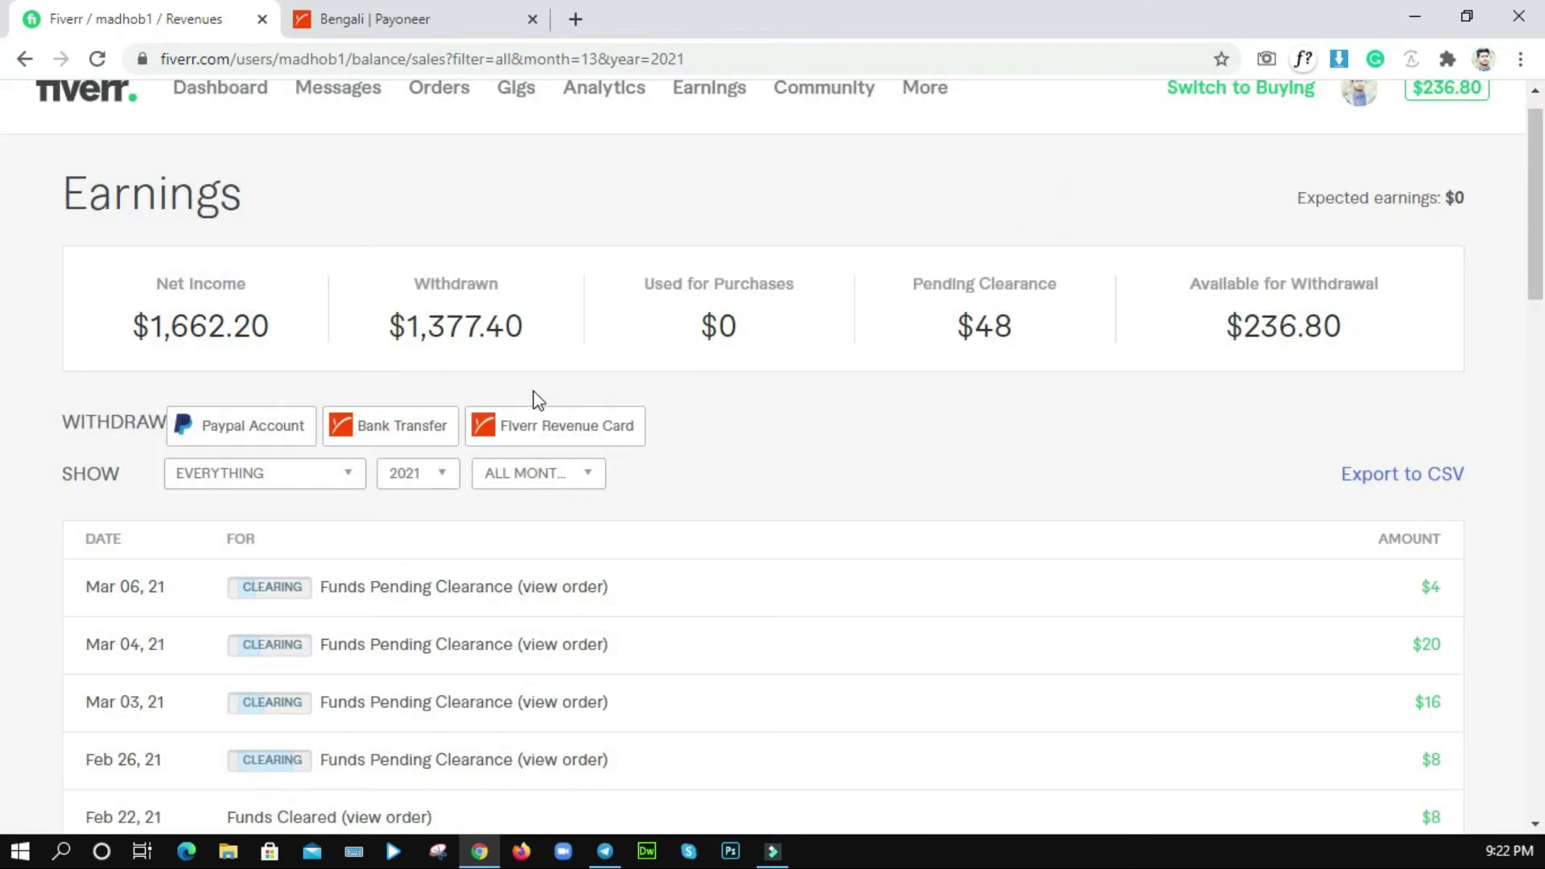
Check the Bank Transfer verification options and the Fiverr Revenue Card withdrawal details, closing each without verifying or confirming anything.
left_click(405, 432)
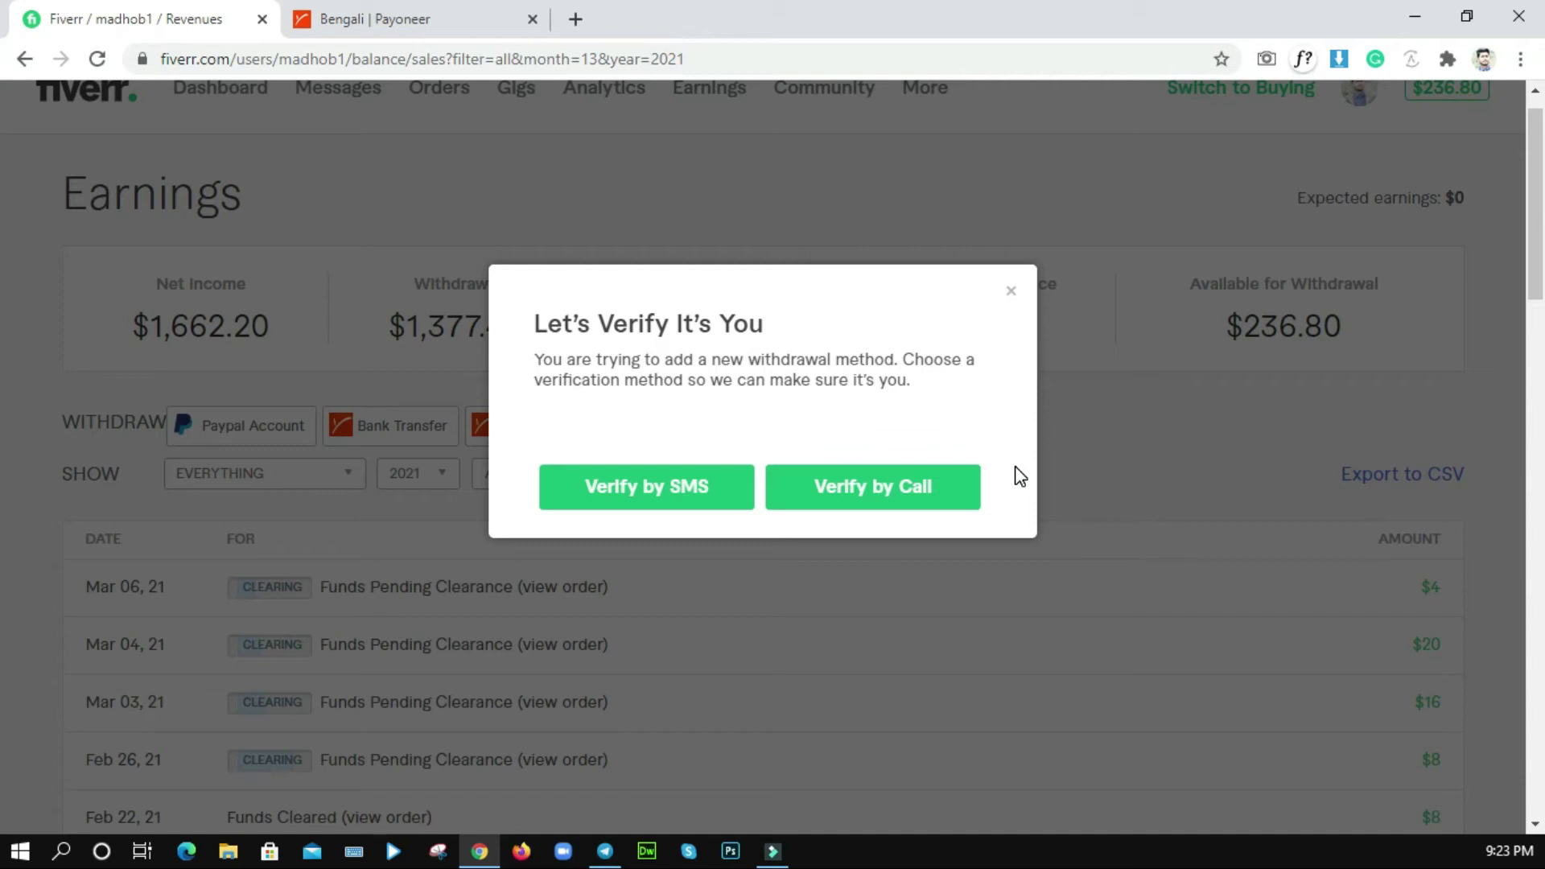
left_click(1012, 292)
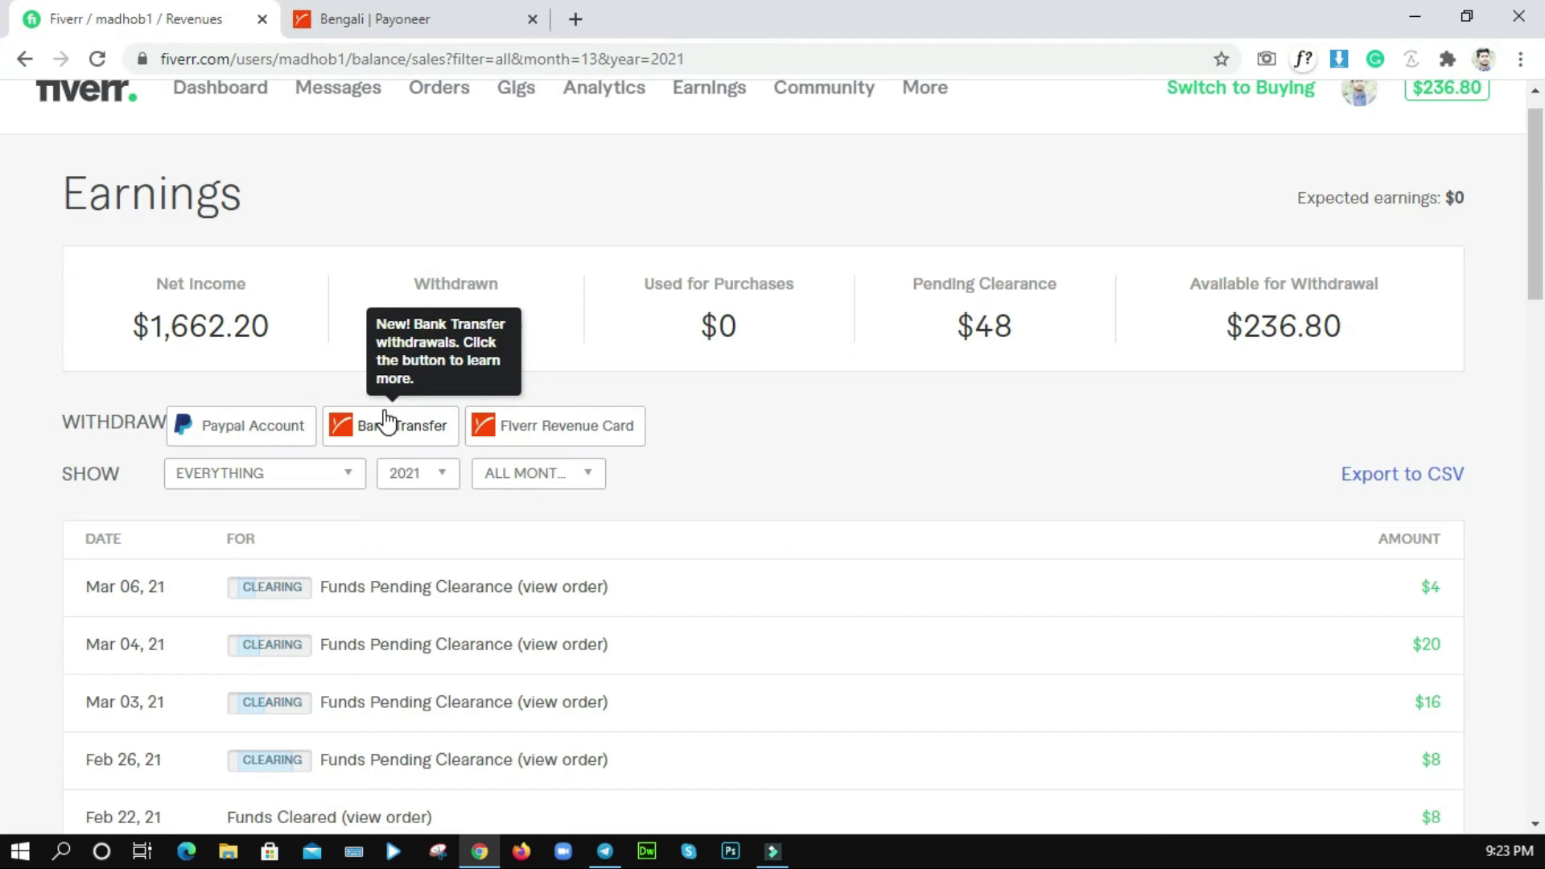
left_click(531, 435)
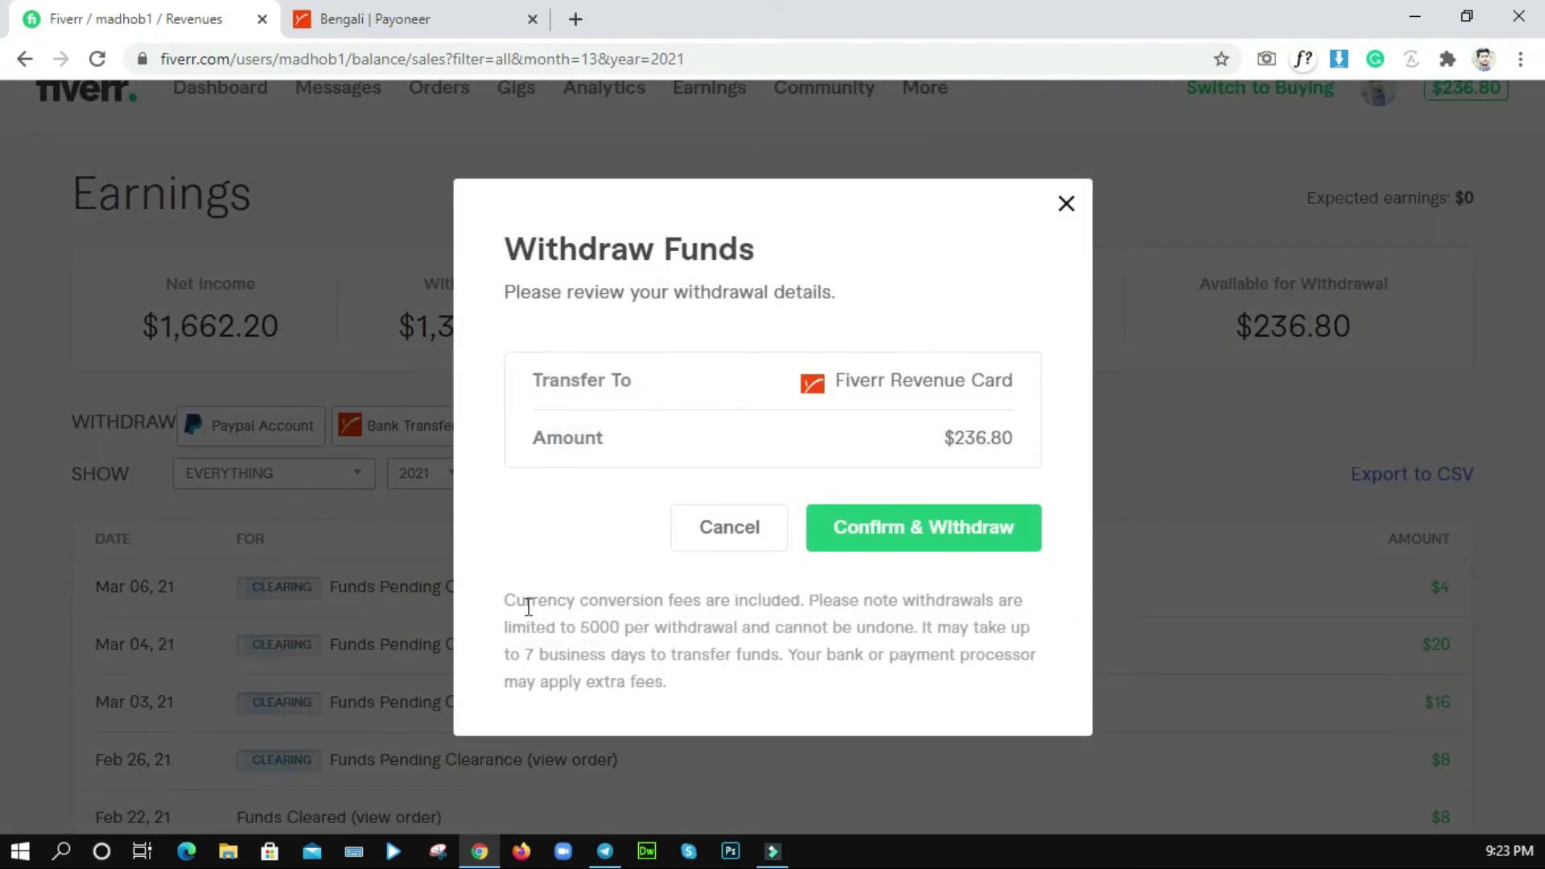
left_click(1065, 204)
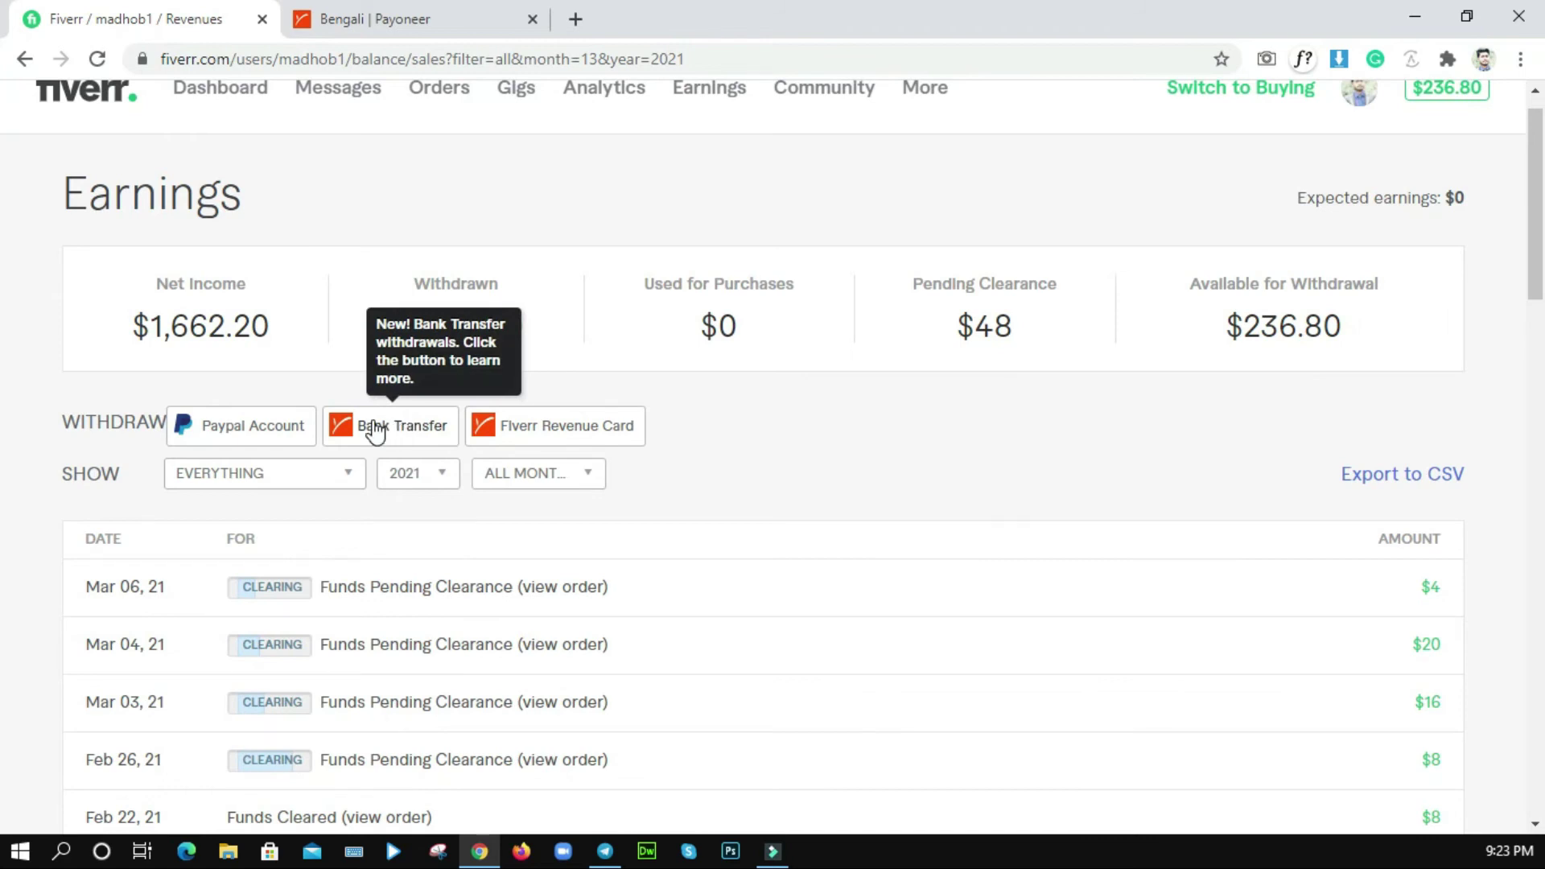
Review the Fiverr Revenue Card withdrawal details once more, close them unconfirmed, and highlight the amount available for withdrawal.
left_click(531, 429)
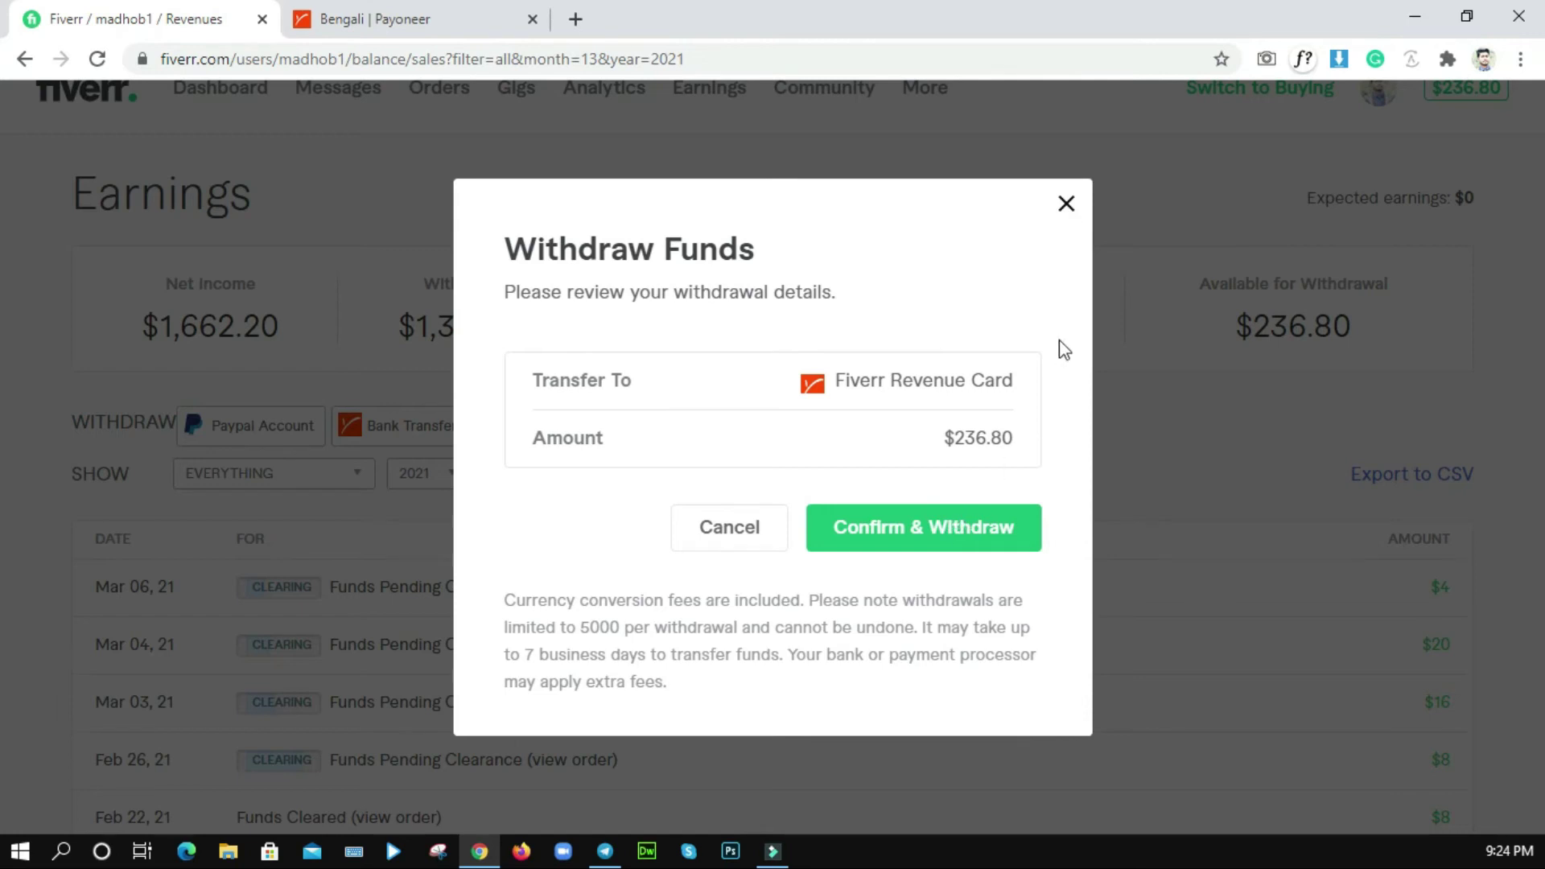
left_click(1062, 216)
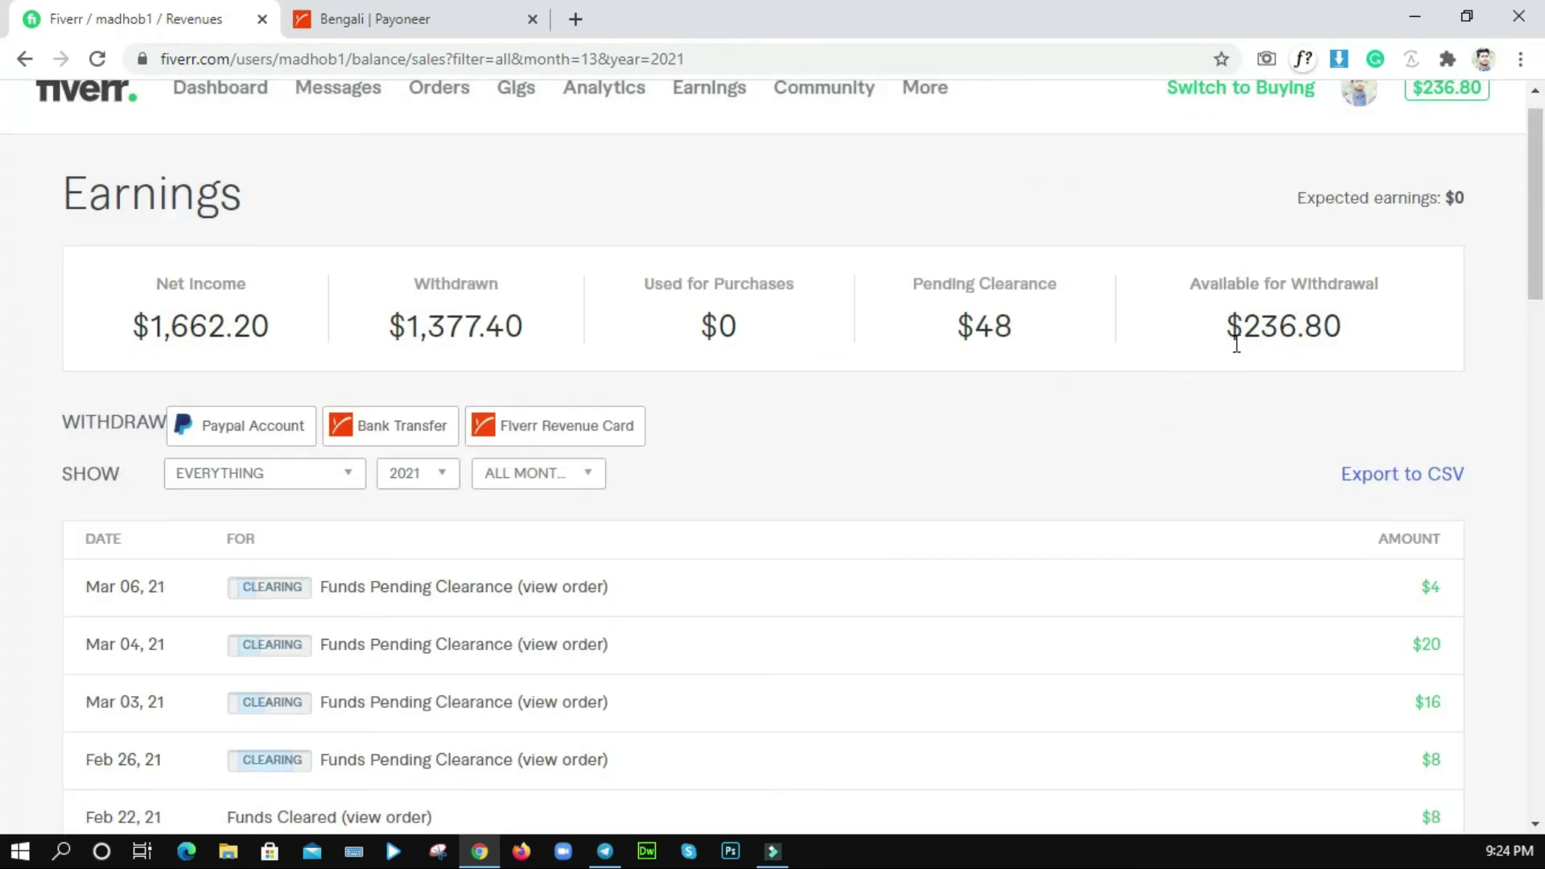
left_click_drag(1228, 334, 1357, 331)
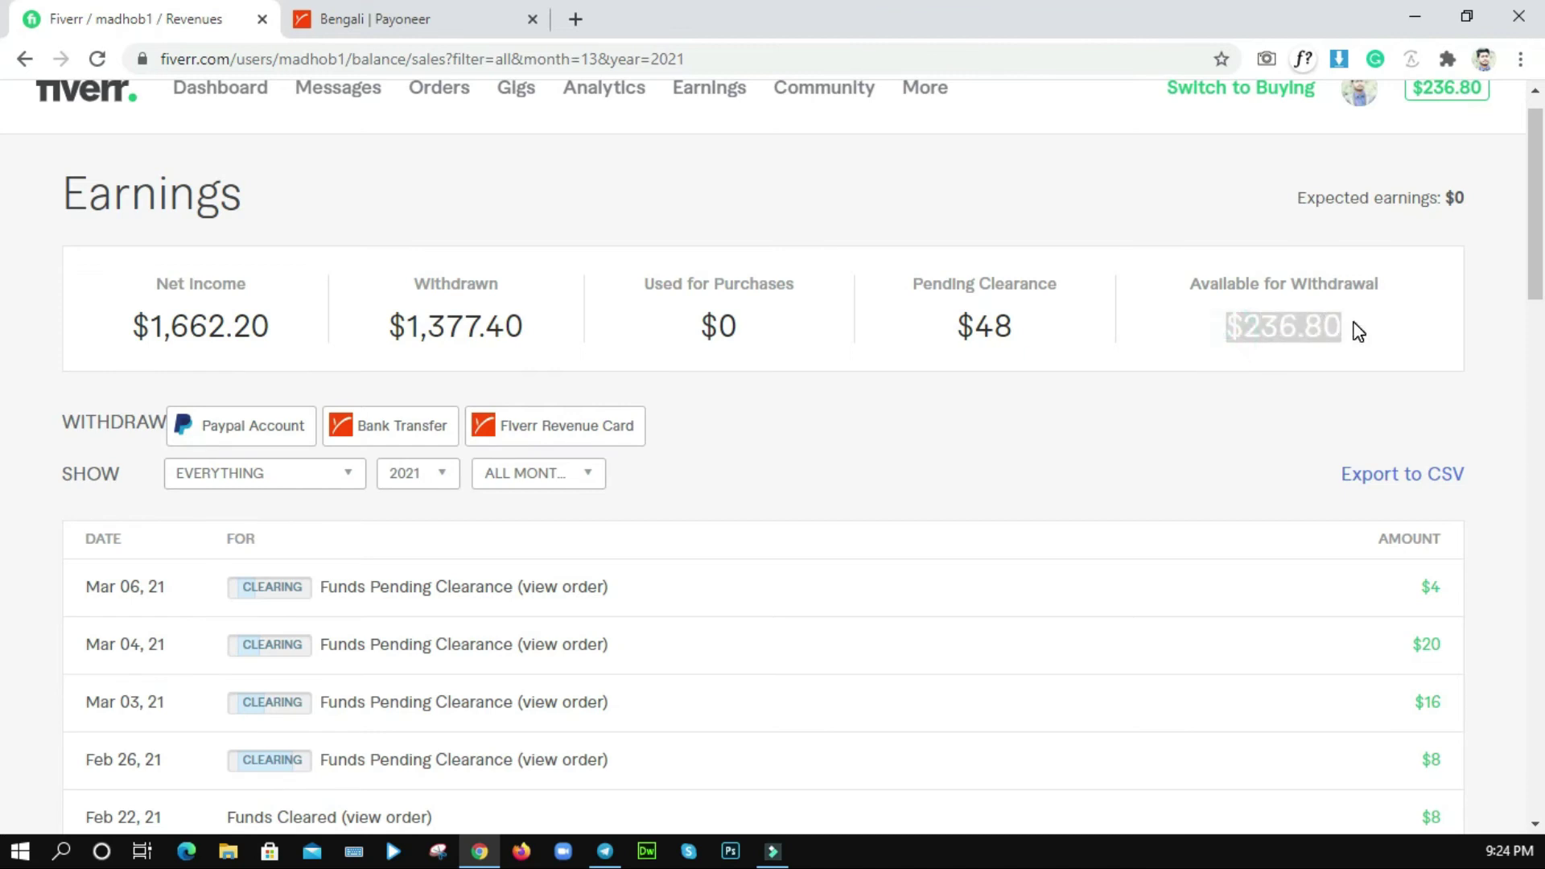
left_click(1347, 335)
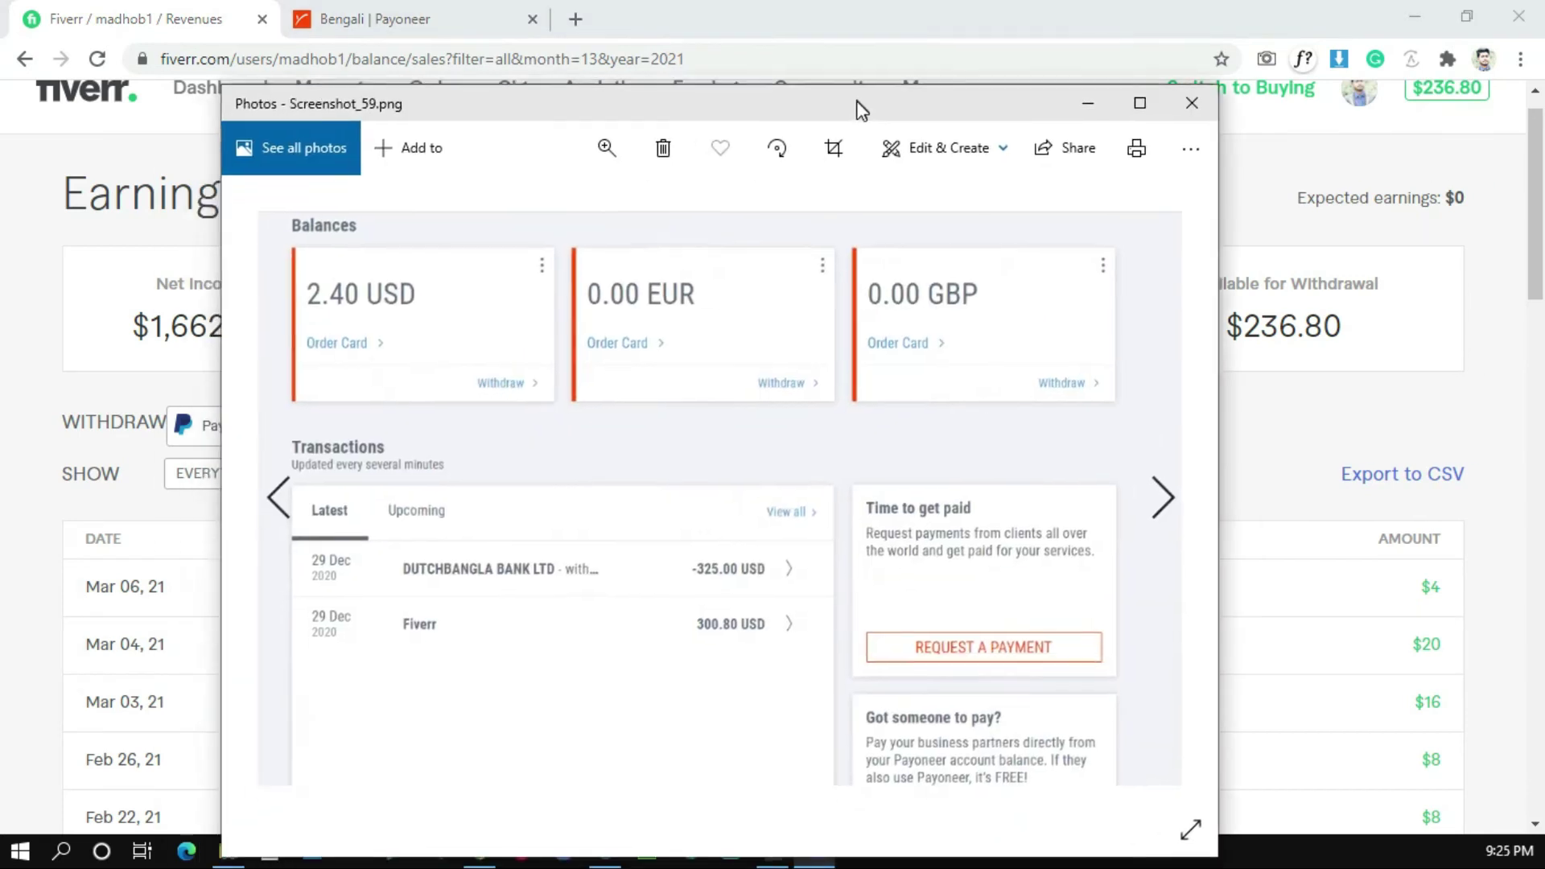
Examine the Payoneer balances and latest transactions in Screenshot_59.png in Photos, moving its window clear of the Fiverr page.
left_click_drag(858, 101, 875, 75)
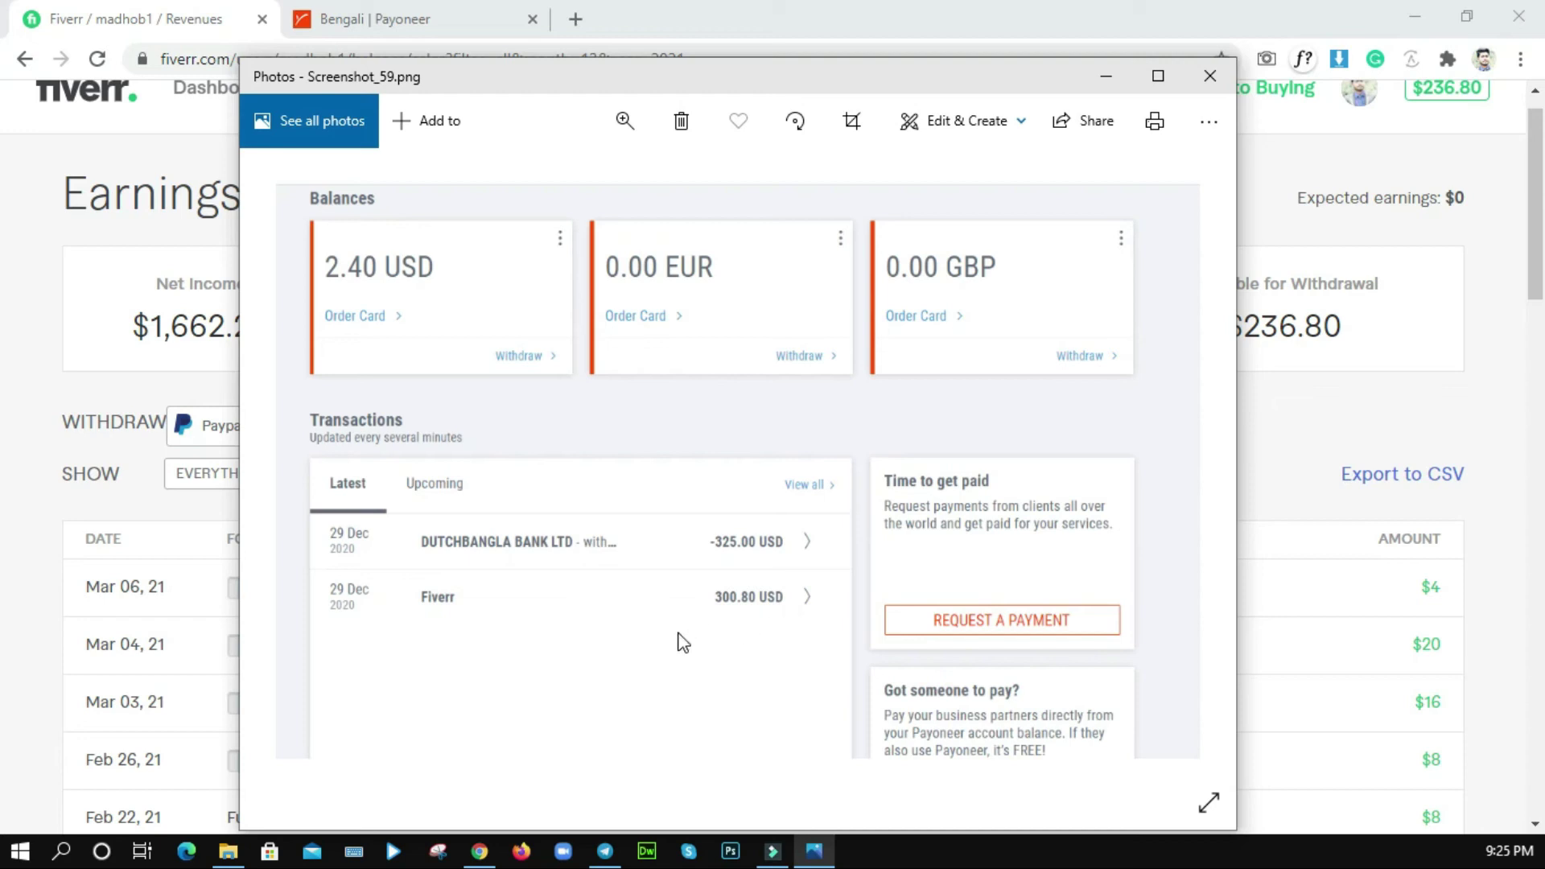
left_click_drag(662, 70, 738, 189)
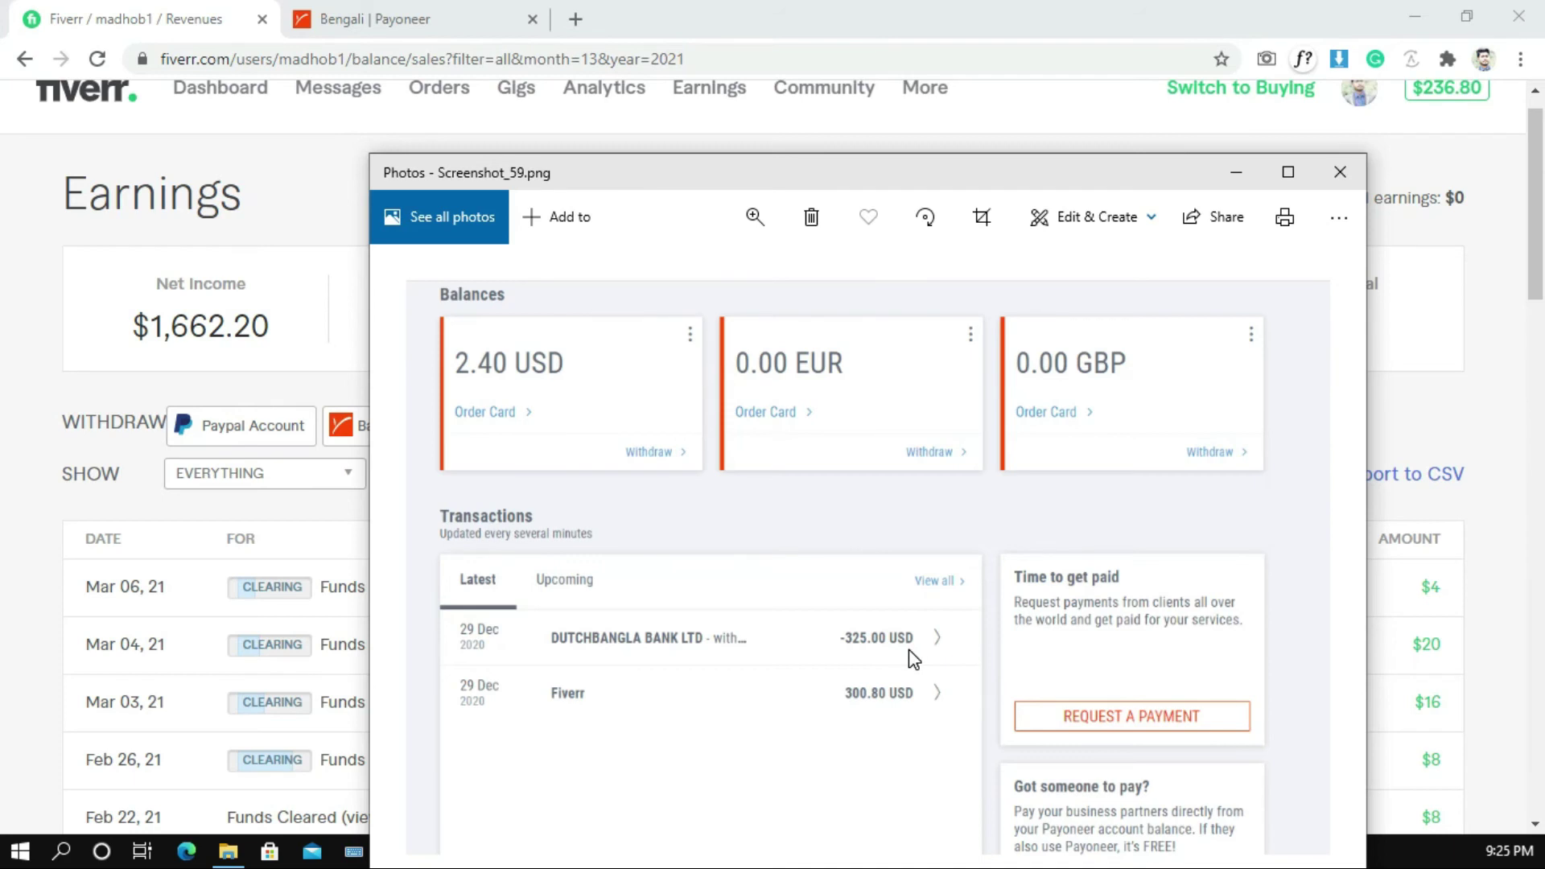
left_click(745, 162)
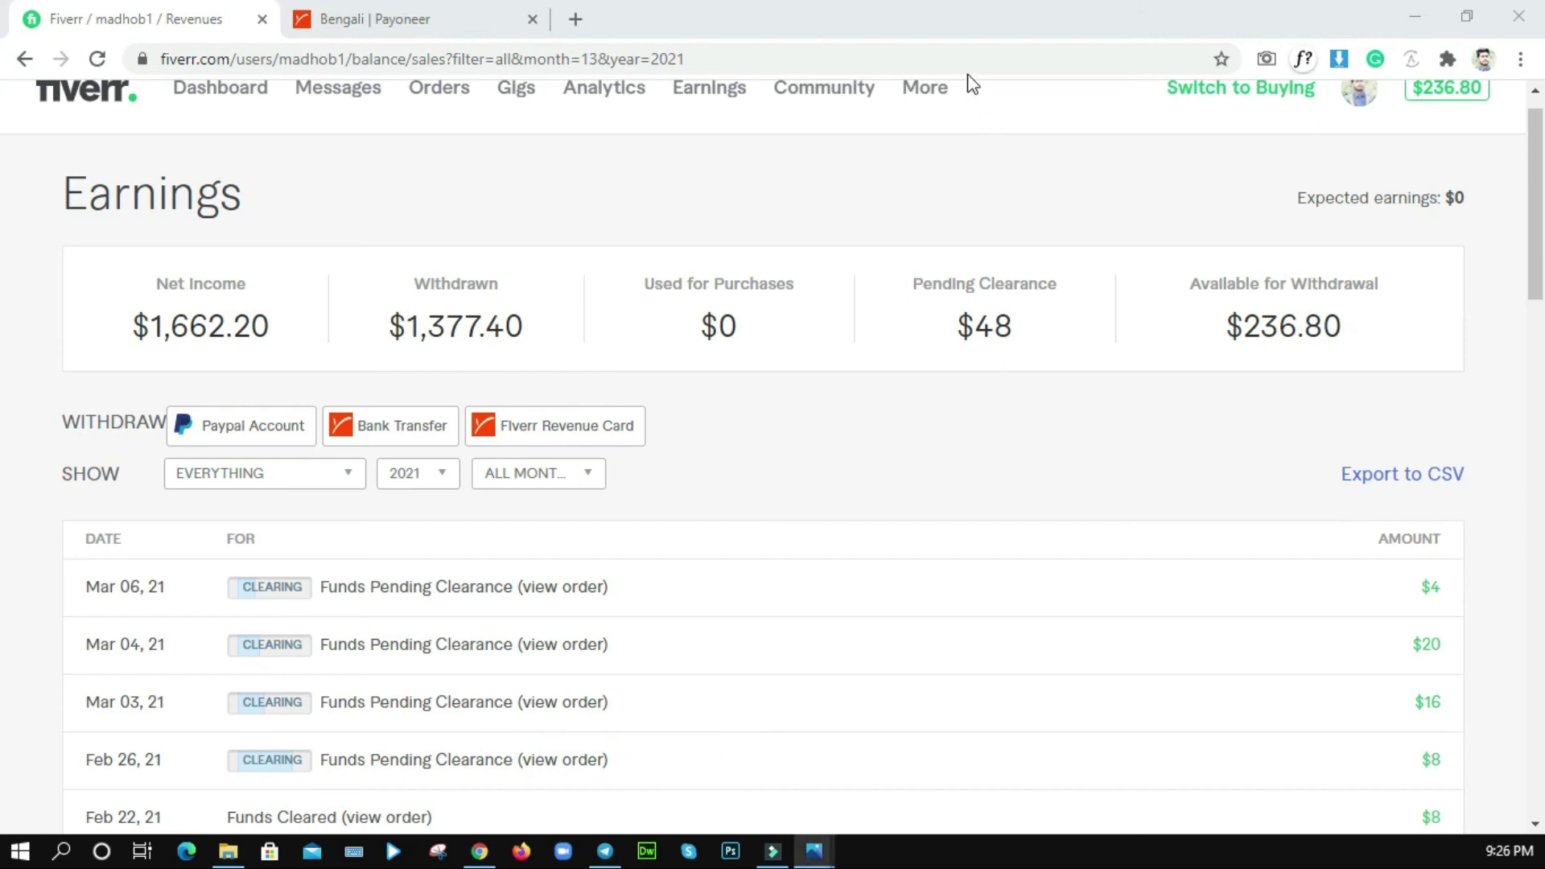
Lay out the Photos windows of Screenshot_60.png and Screenshot_57.png, and recheck the USD balance's Withdraw link in Screenshot_59.png before closing it.
key("alt+Tab")
left_click_drag(605, 156, 863, 104)
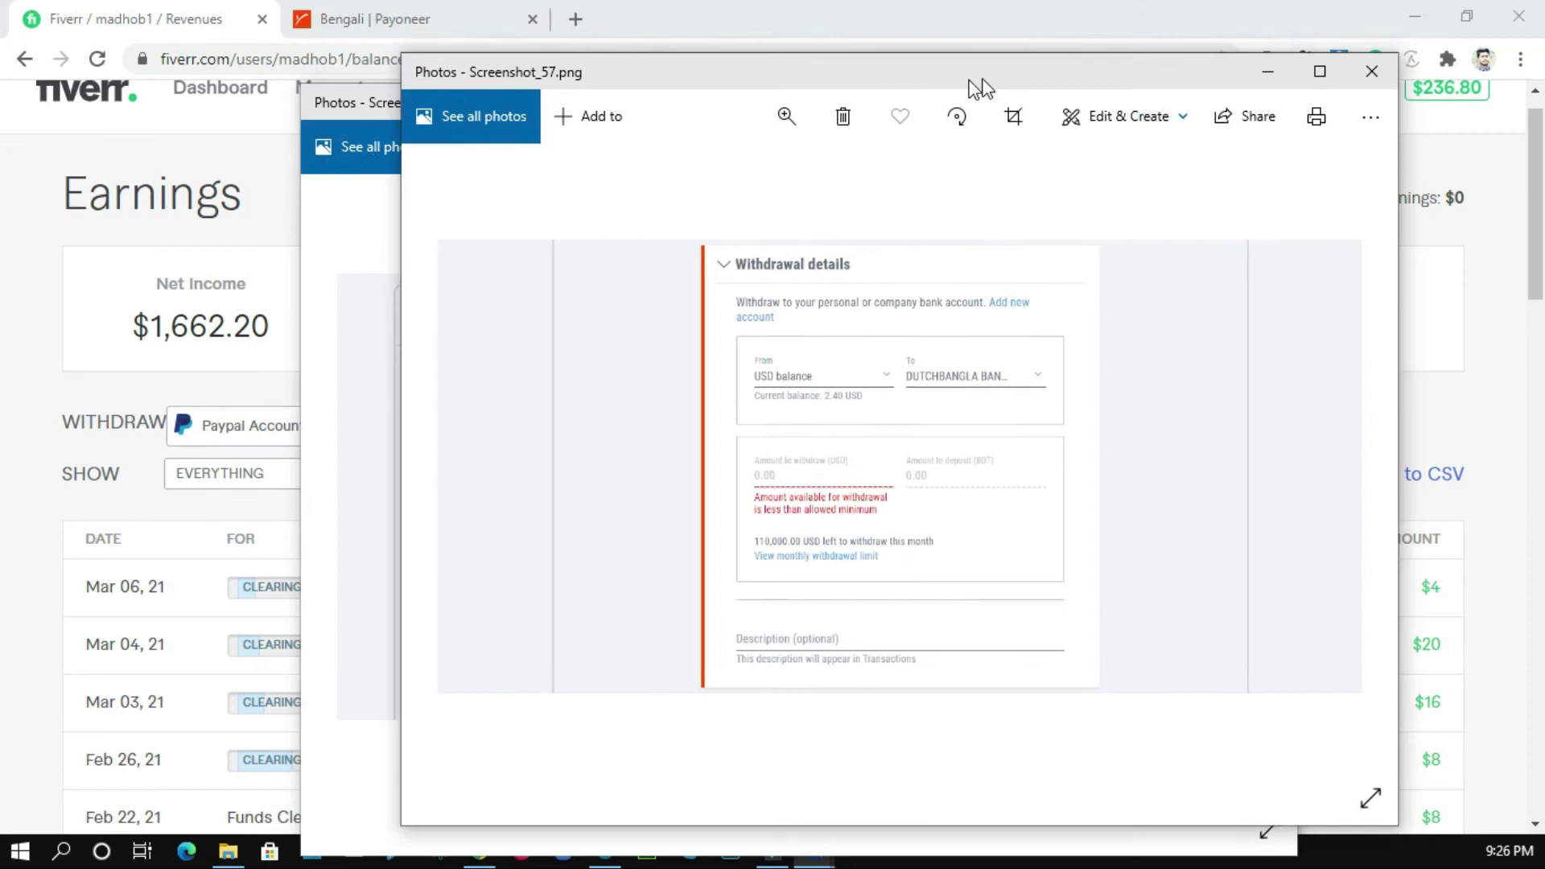
left_click_drag(978, 87, 843, 95)
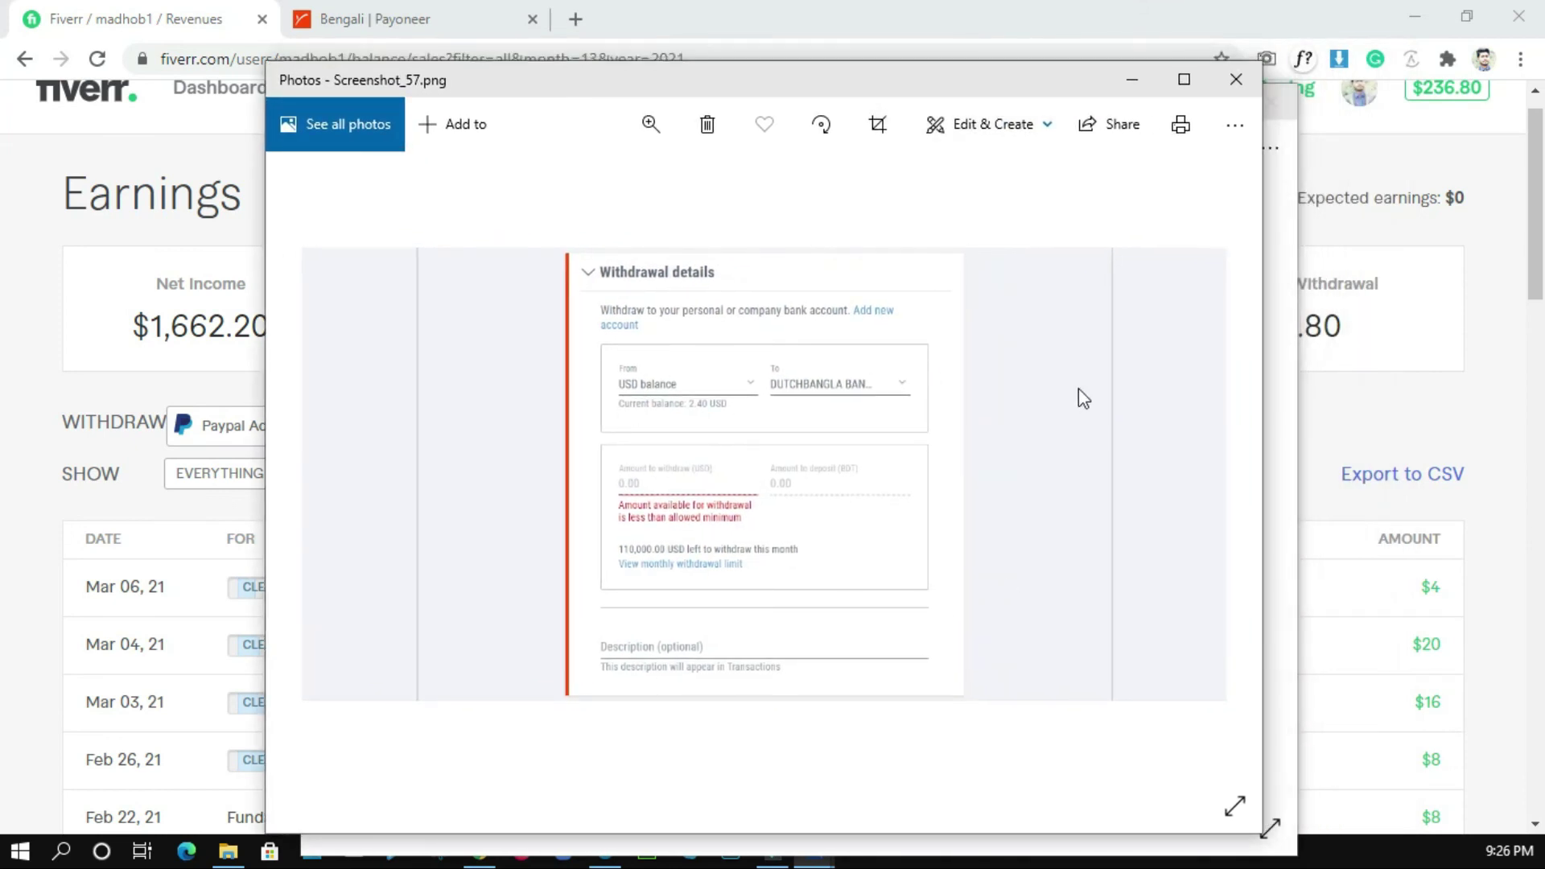
left_click_drag(621, 70, 591, 159)
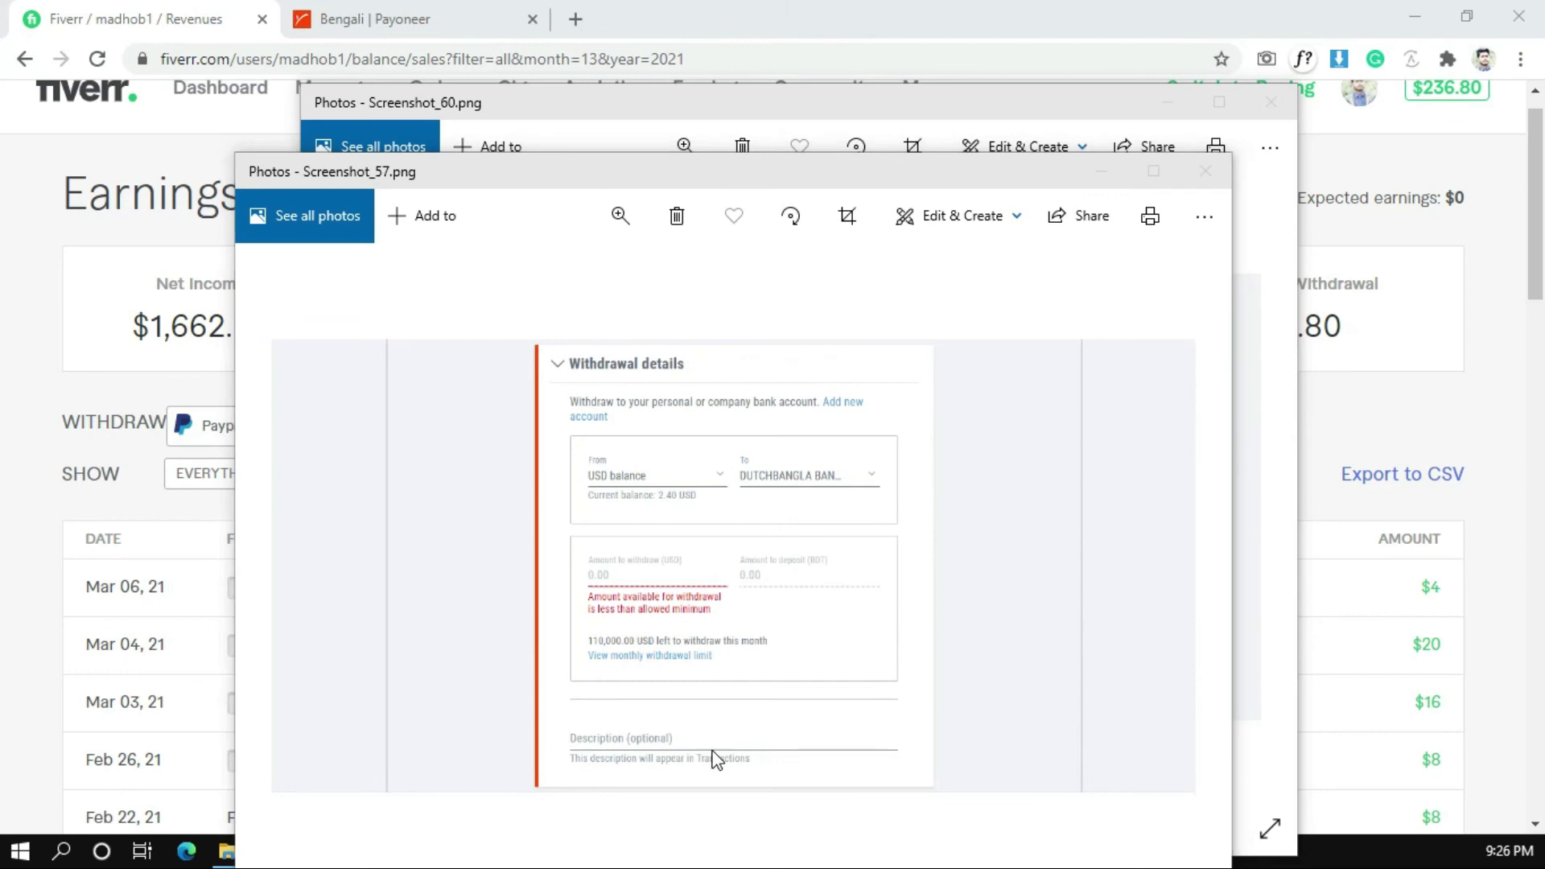
left_click_drag(939, 188, 959, 90)
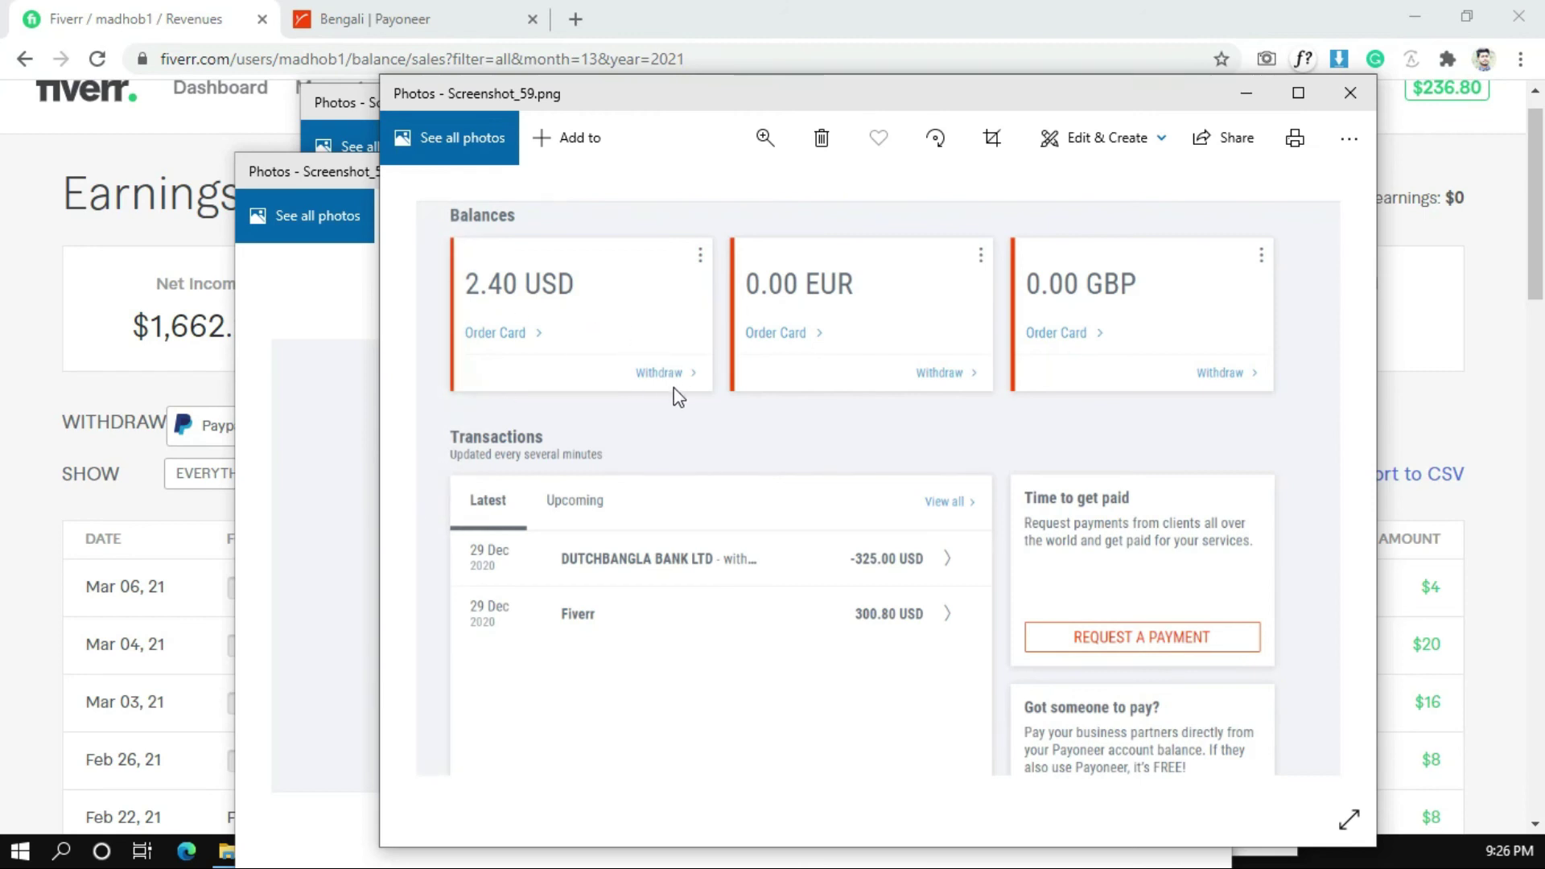
key("alt+F4")
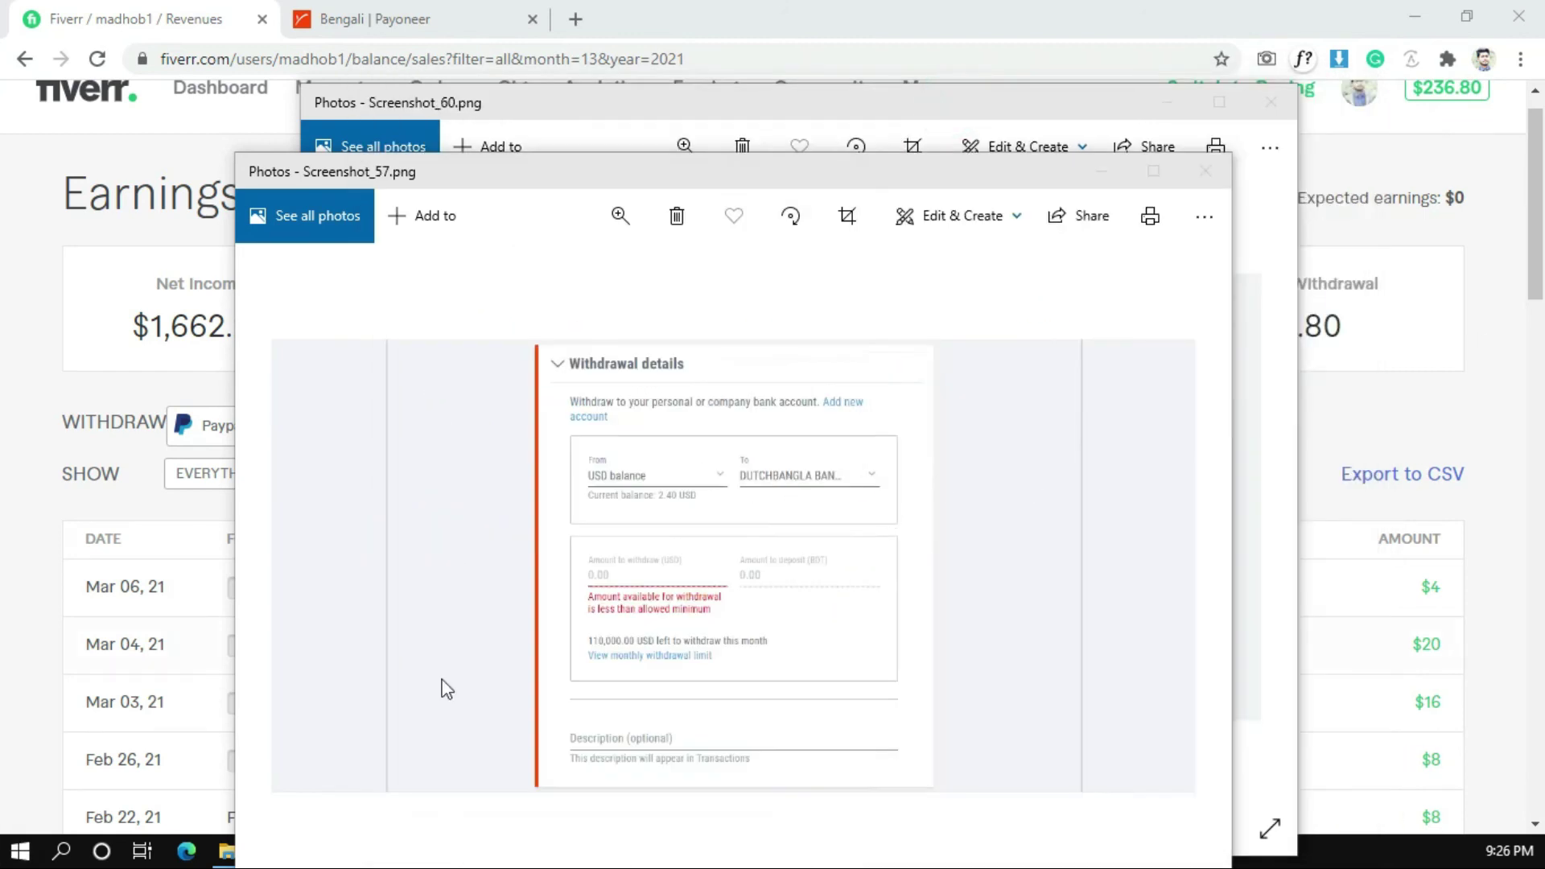
Examine the Payoneer withdrawal details in the maximized Screenshot_57.png and close it along with the bank accounts image Screenshot_60.png.
left_click(1153, 182)
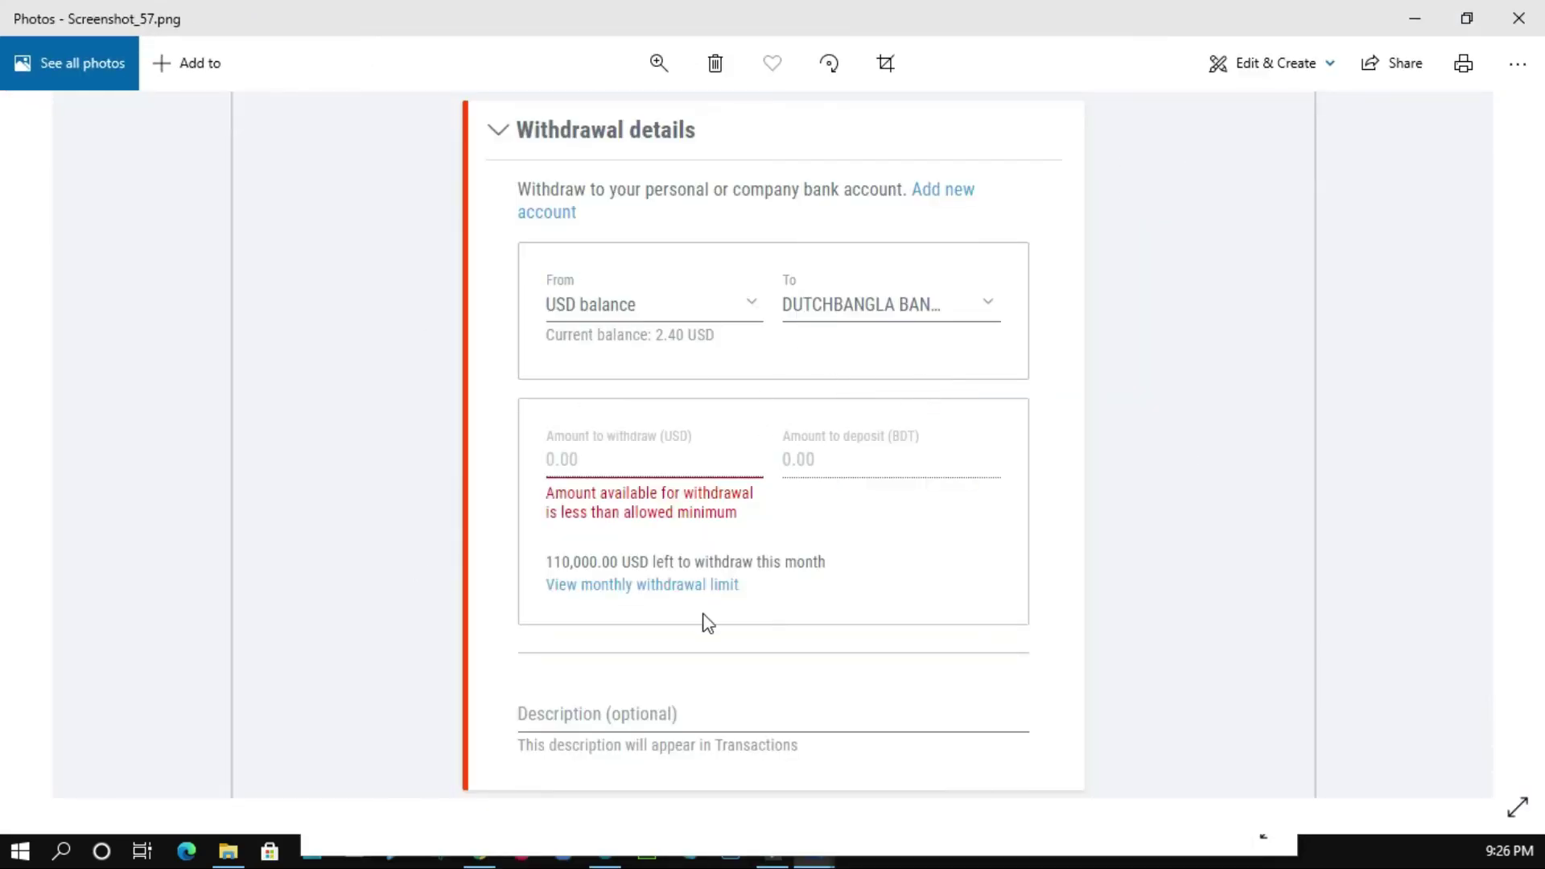
scroll(716, 580, "down", 1)
scroll(725, 539, "up", 1)
left_click(1519, 18)
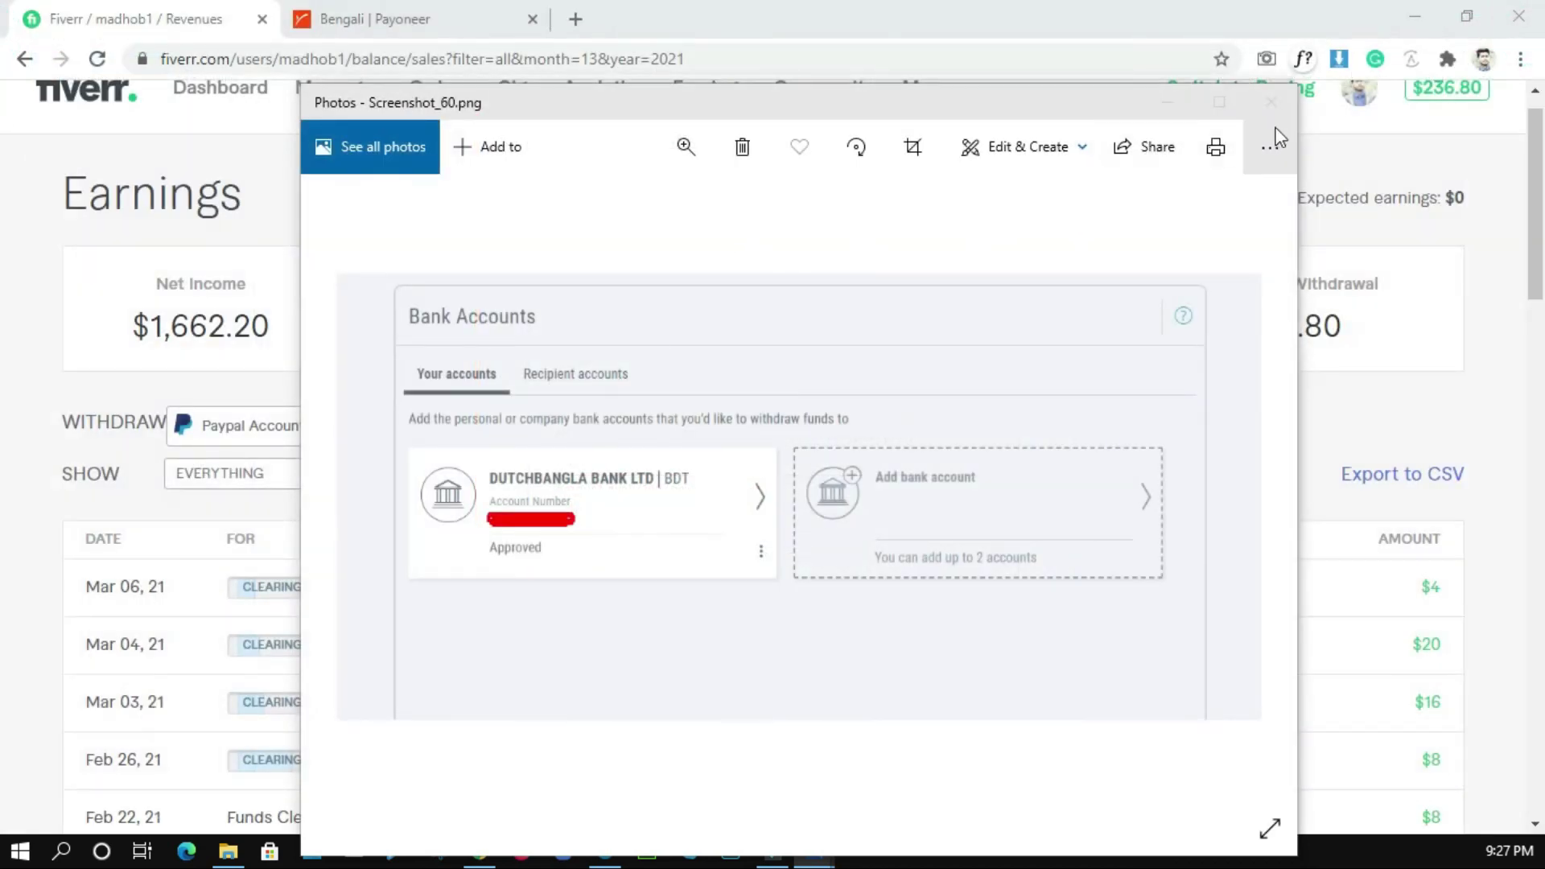
left_click(1272, 98)
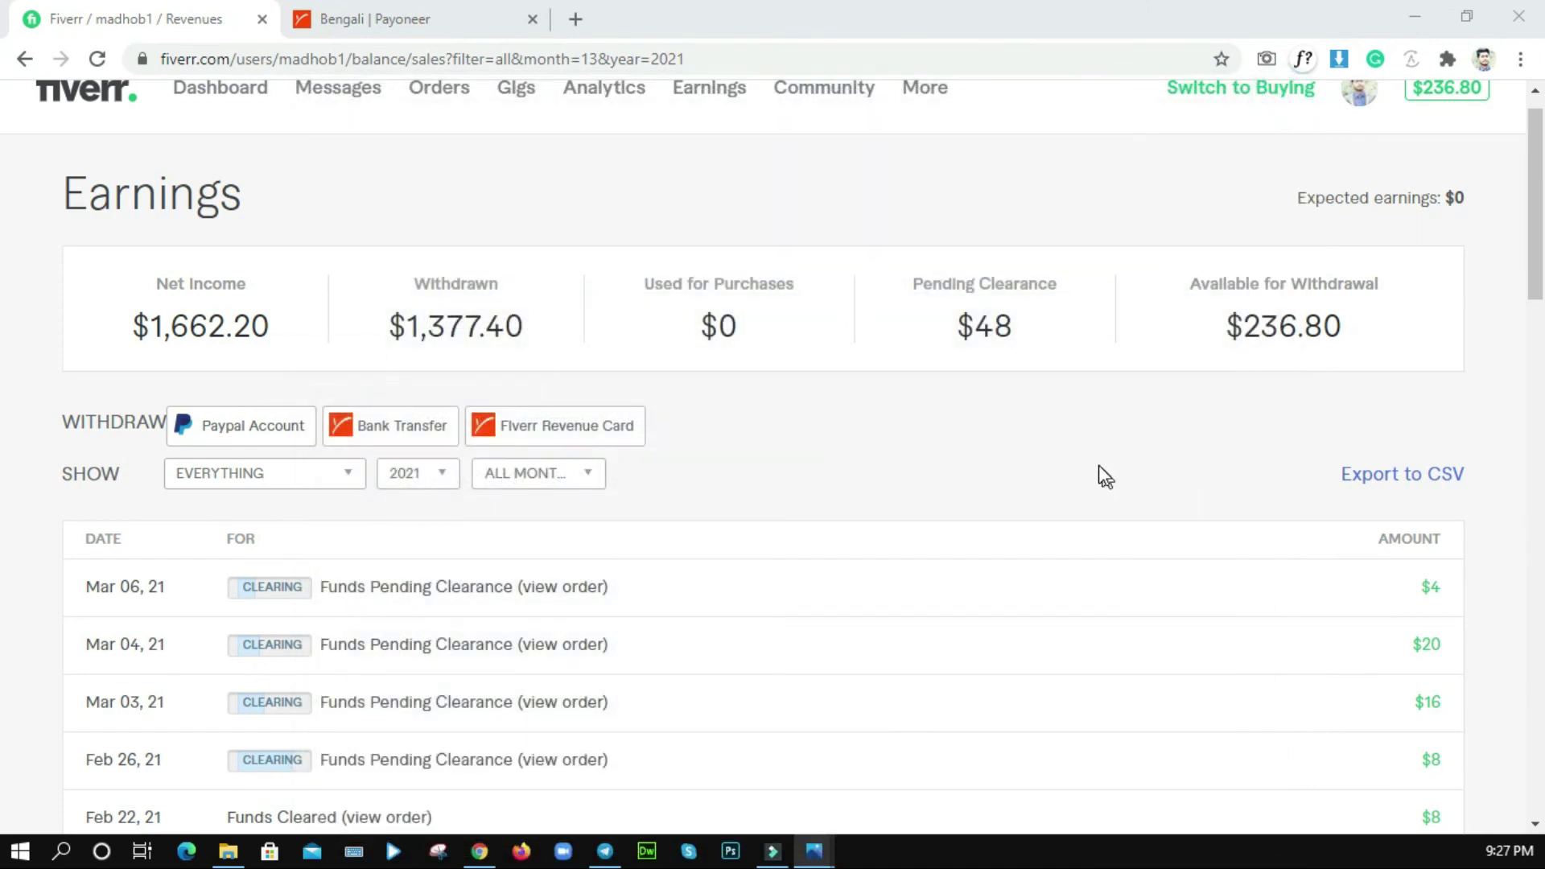
Look through the 2021 earnings transactions down to the oldest entry, return to the earnings summary, and minimize the browser window.
scroll(395, 464, "down", 1)
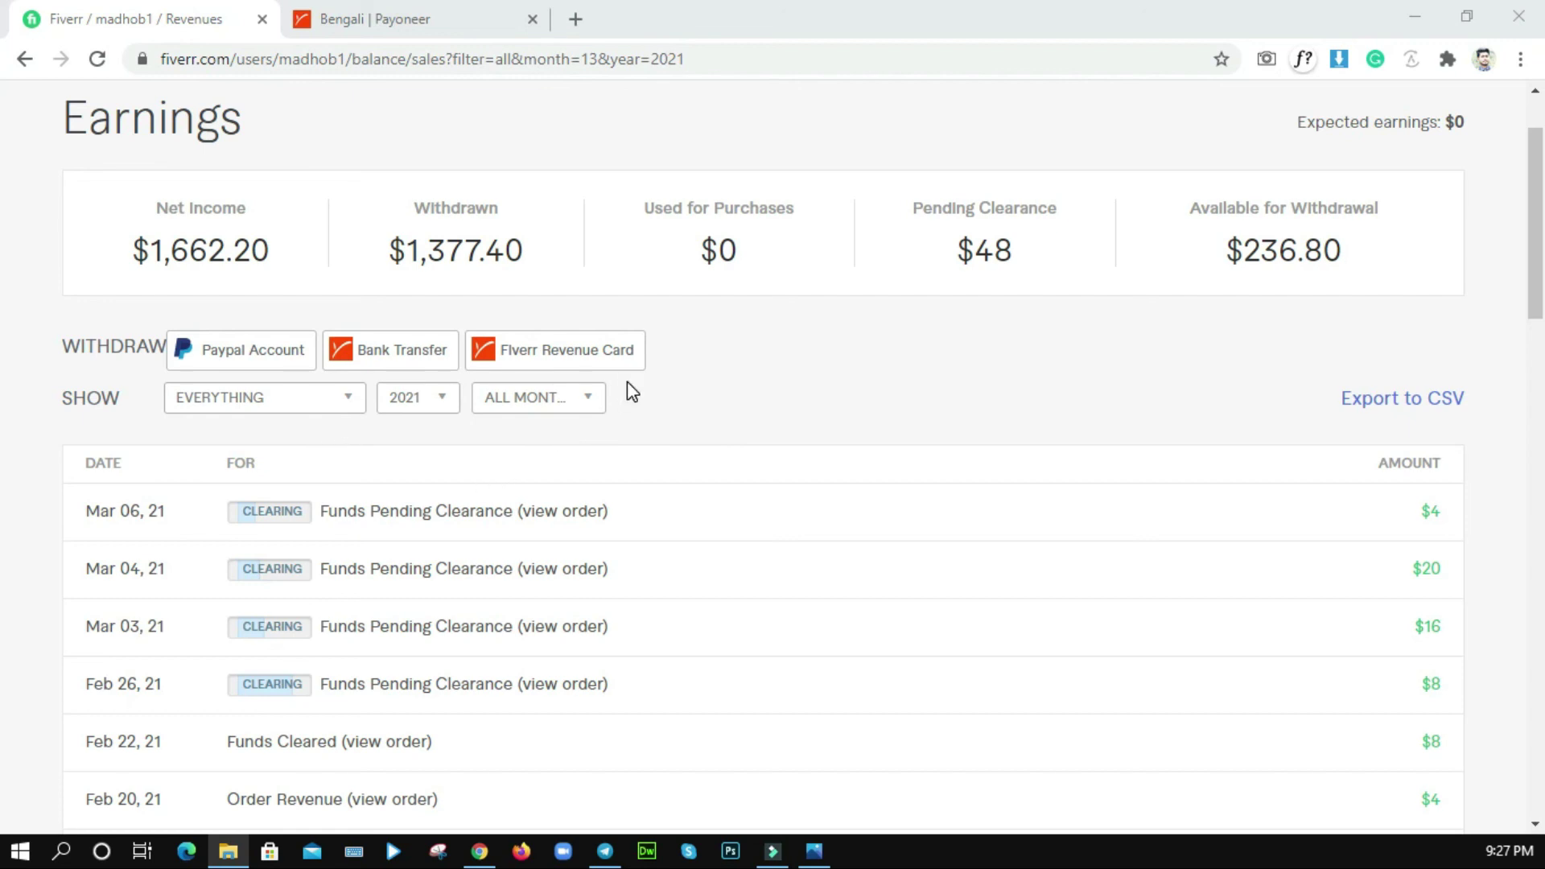
scroll(626, 395, "up", 1)
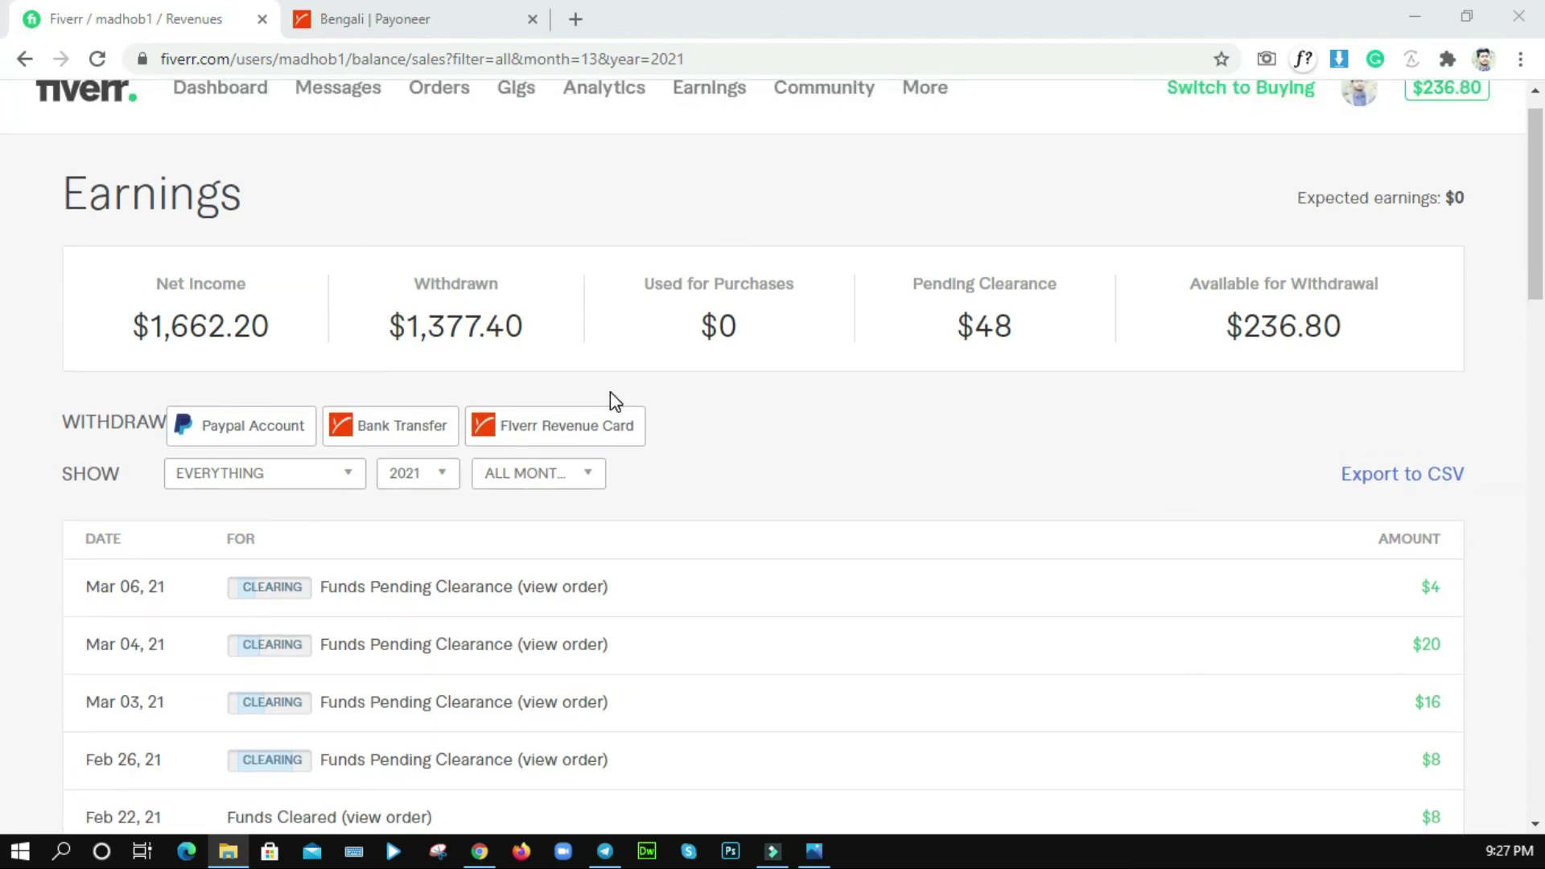
scroll(683, 400, "up", 1)
scroll(704, 418, "down", 6)
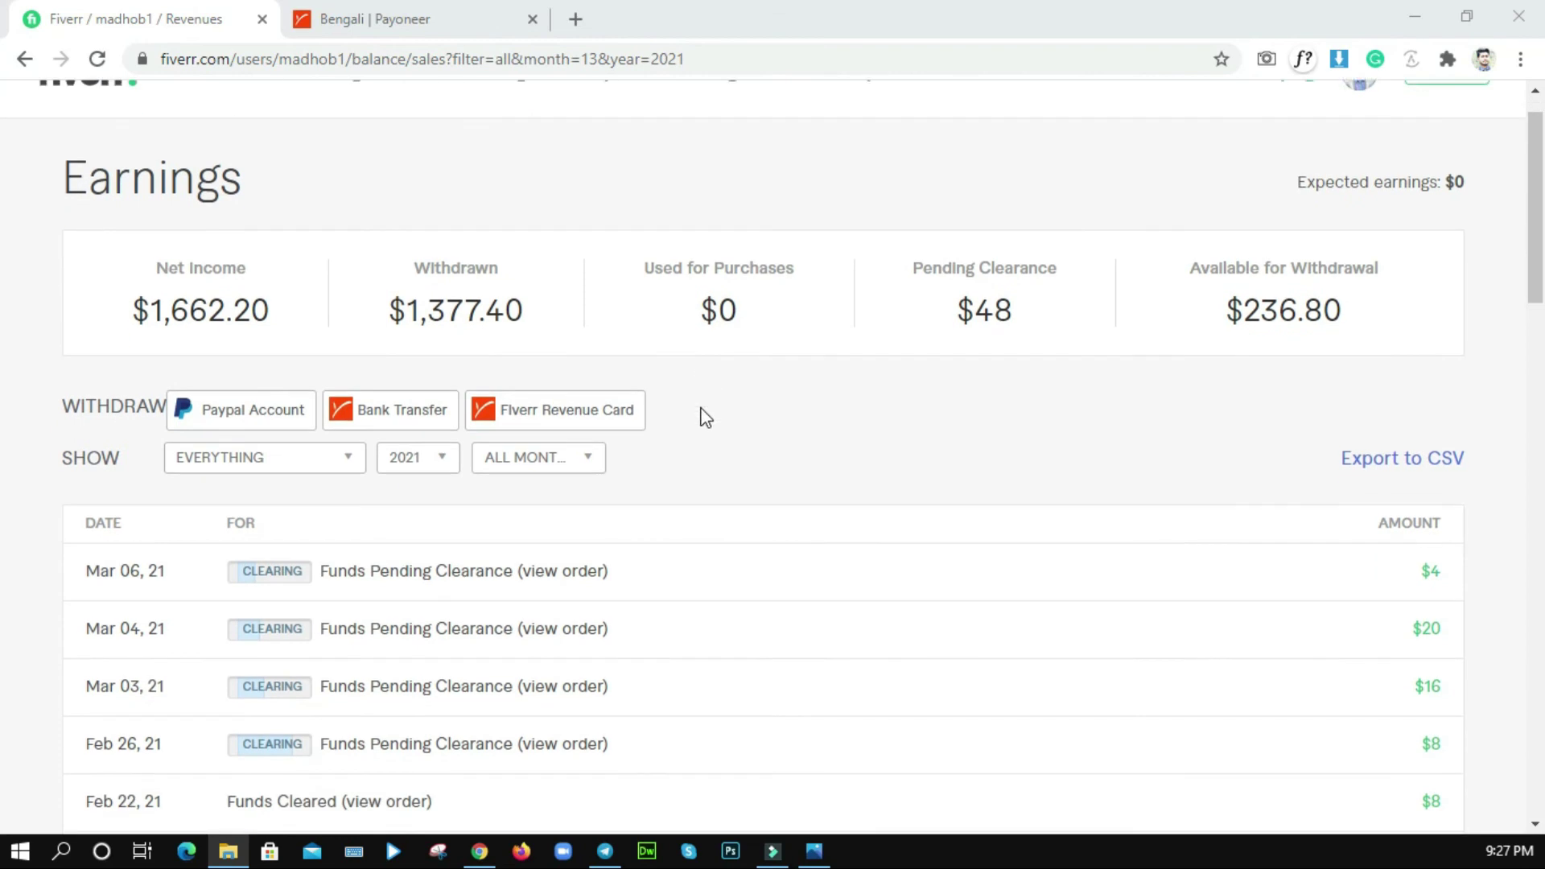
scroll(1079, 477, "down", 10)
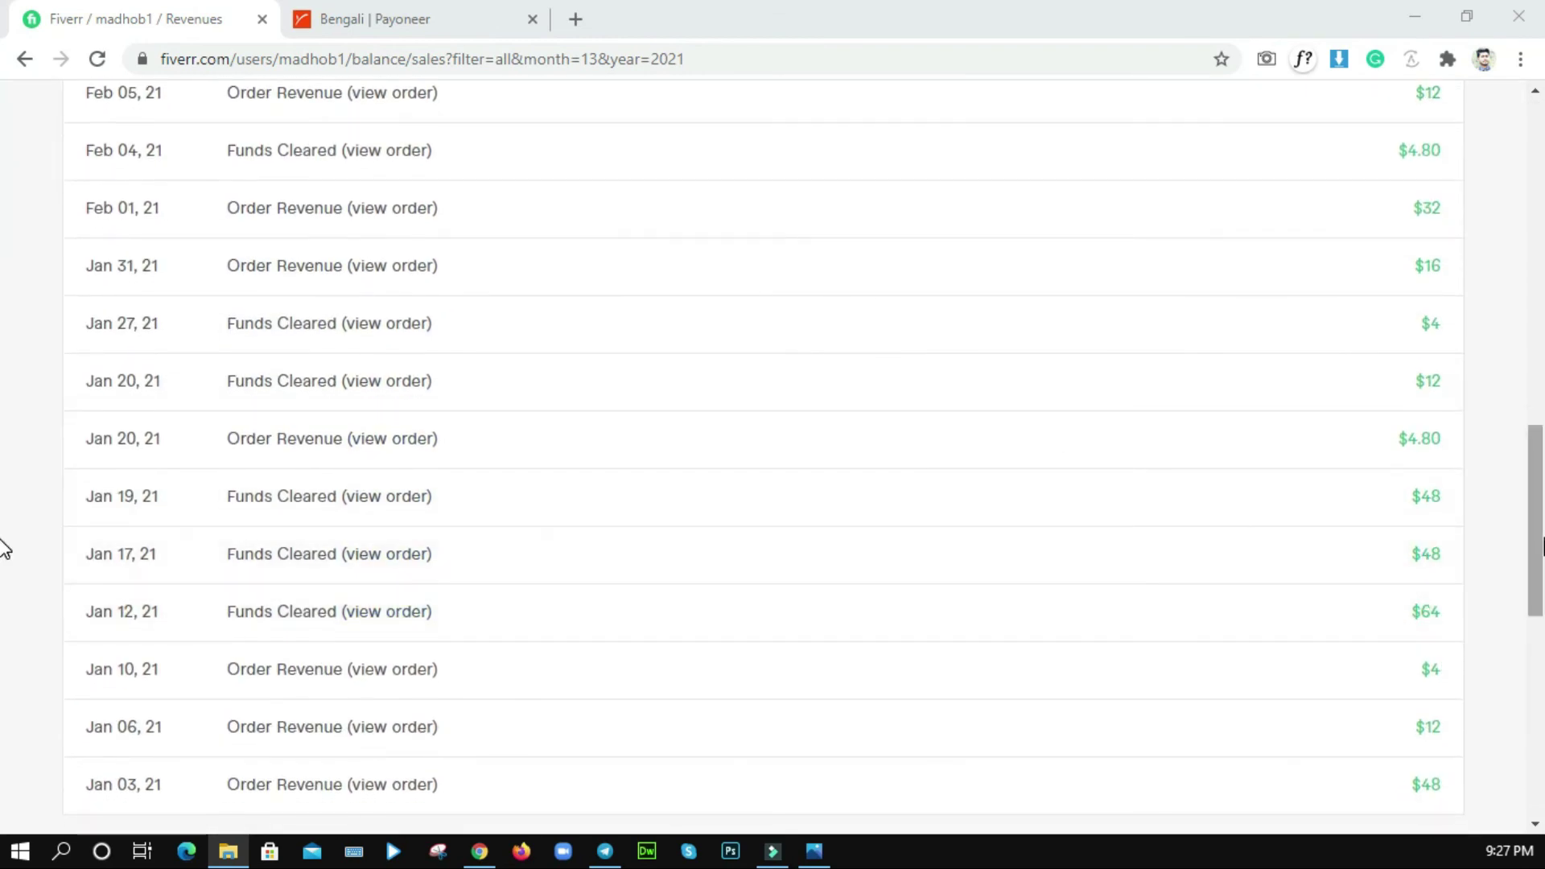
scroll(2, 537, "up", 15)
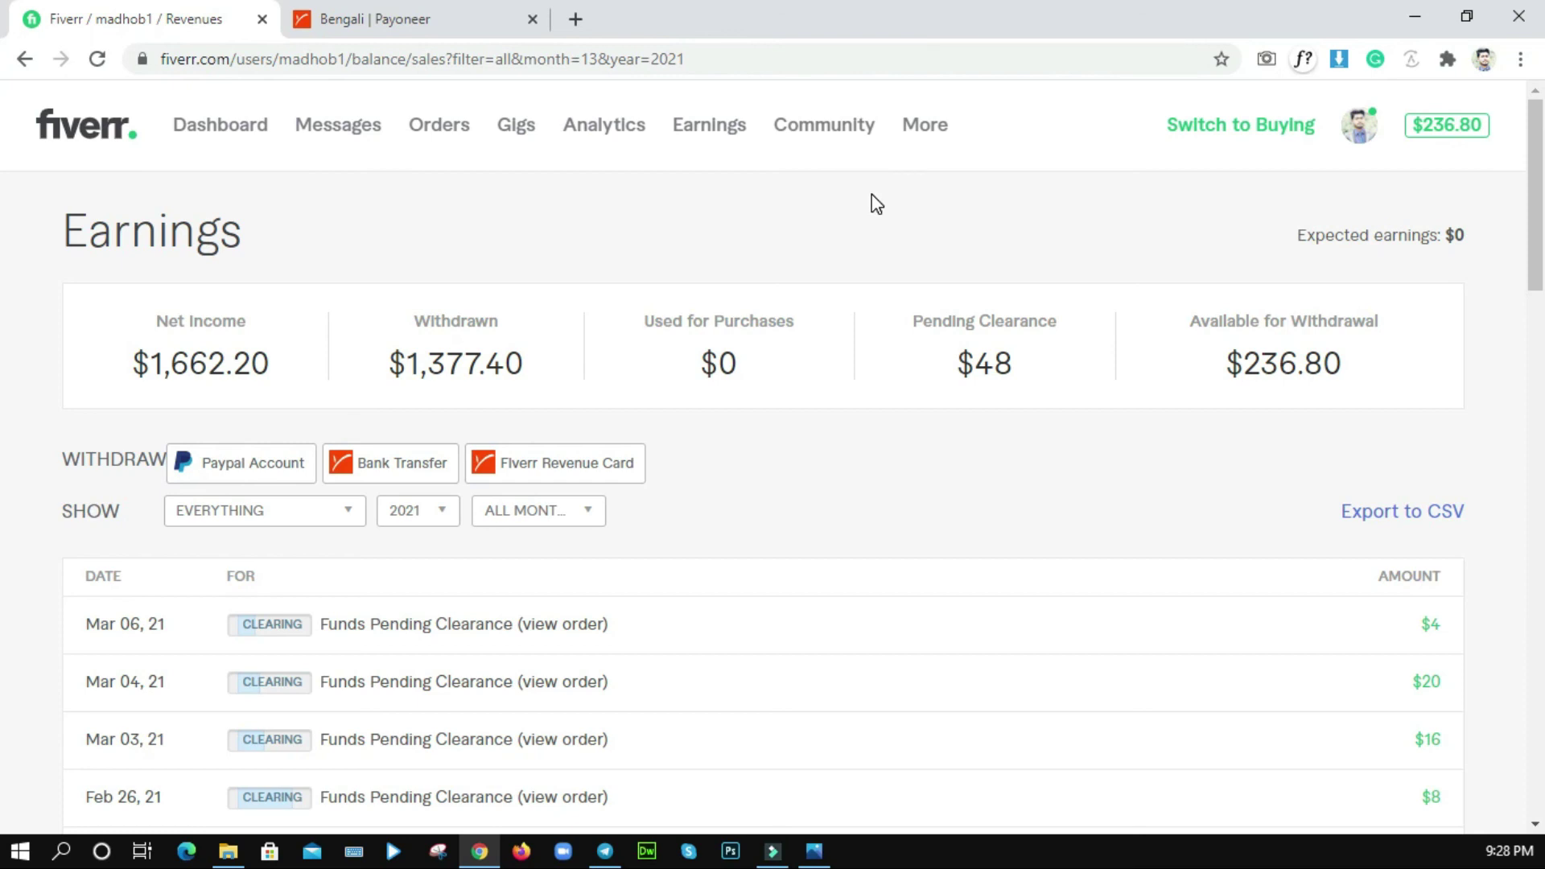
left_click(1431, 24)
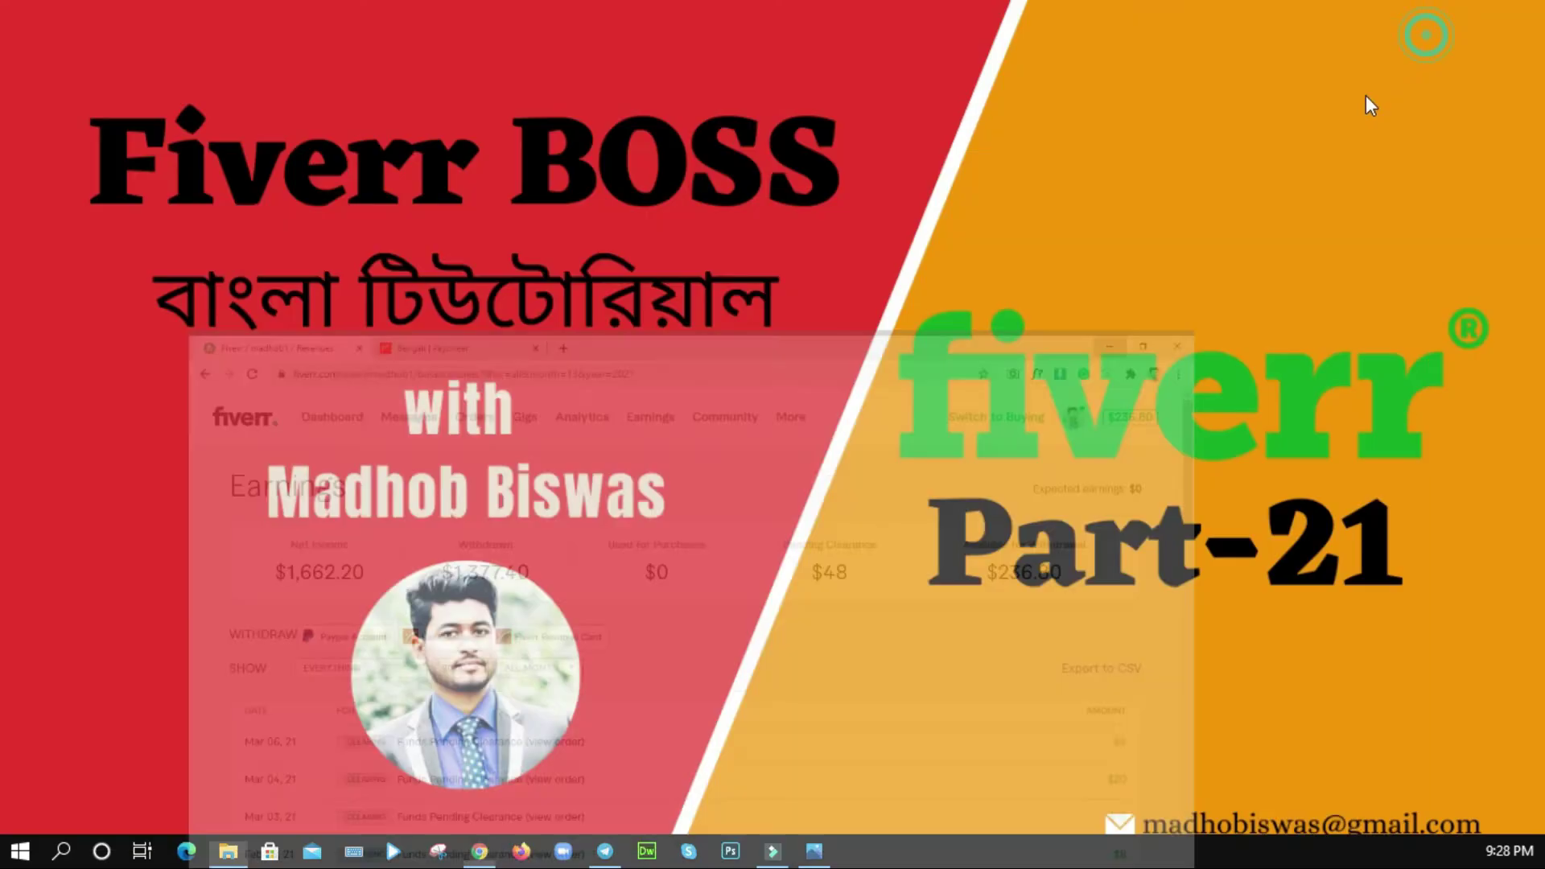